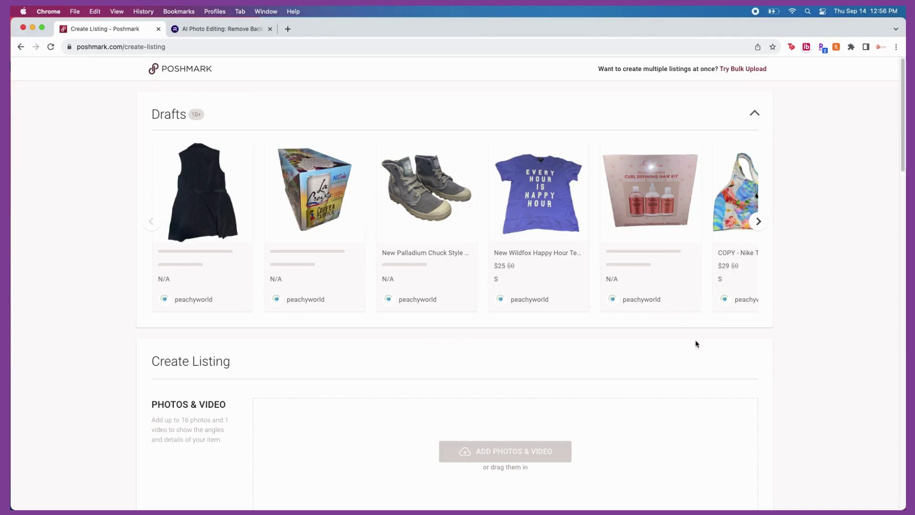
Upload the six desktop screenshots from 12.43.50 PM through 12.44.15 PM to the new listing's photos
{"action": "scroll", "coordinate": [546, 362], "scroll_direction": "down", "scroll_amount": 2}
{"action": "left_click", "coordinate": [523, 412]}
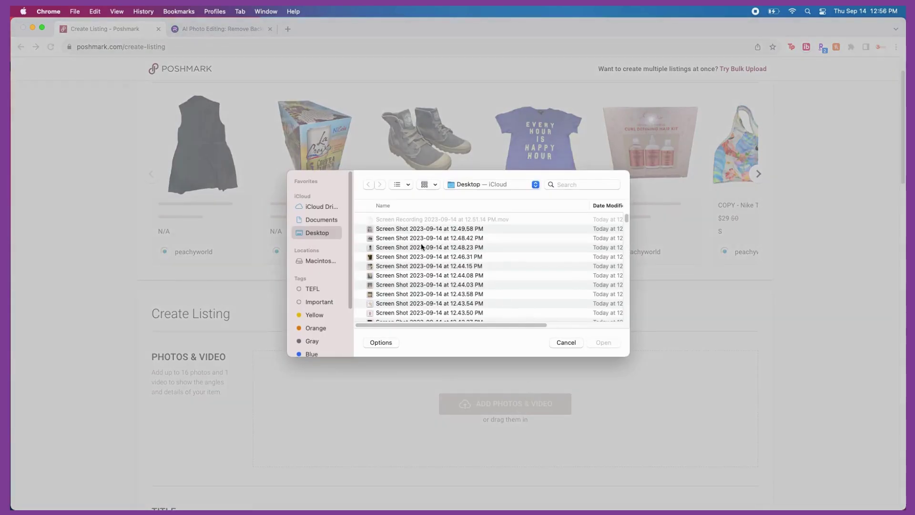
{"action": "scroll", "coordinate": [409, 288], "scroll_direction": "down", "scroll_amount": 1}
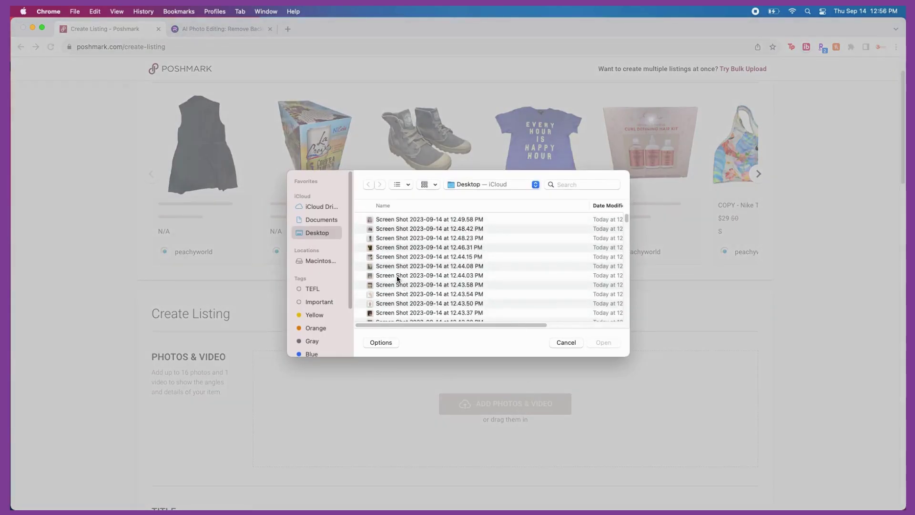
{"action": "left_click", "coordinate": [392, 305]}
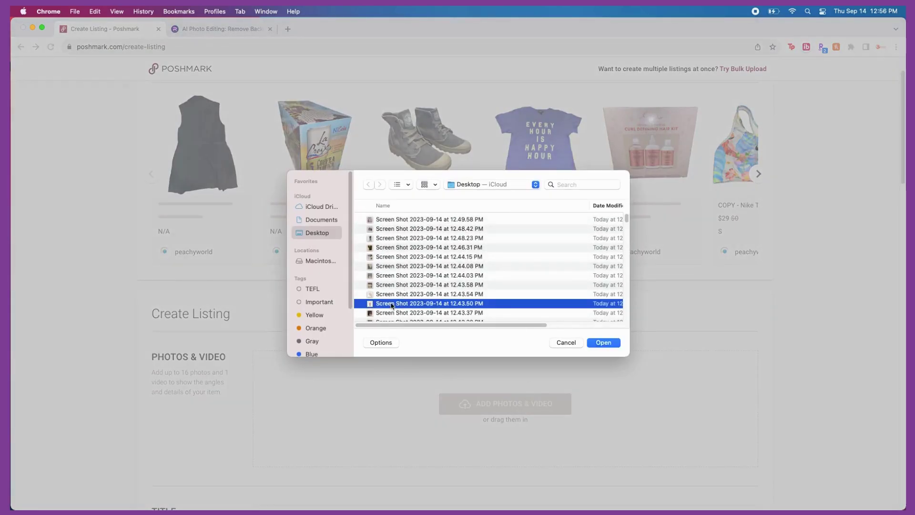
{"action": "left_click", "coordinate": [384, 259], "text": "shift"}
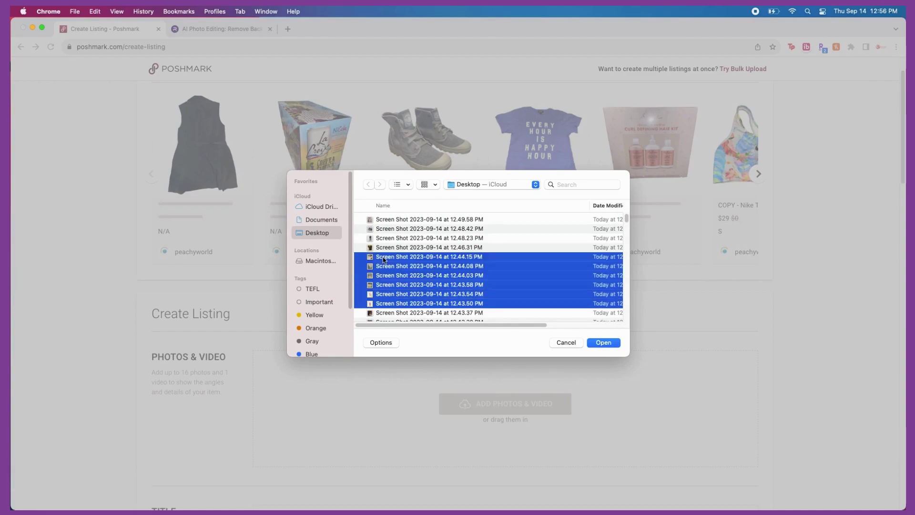
{"action": "left_click", "coordinate": [600, 344]}
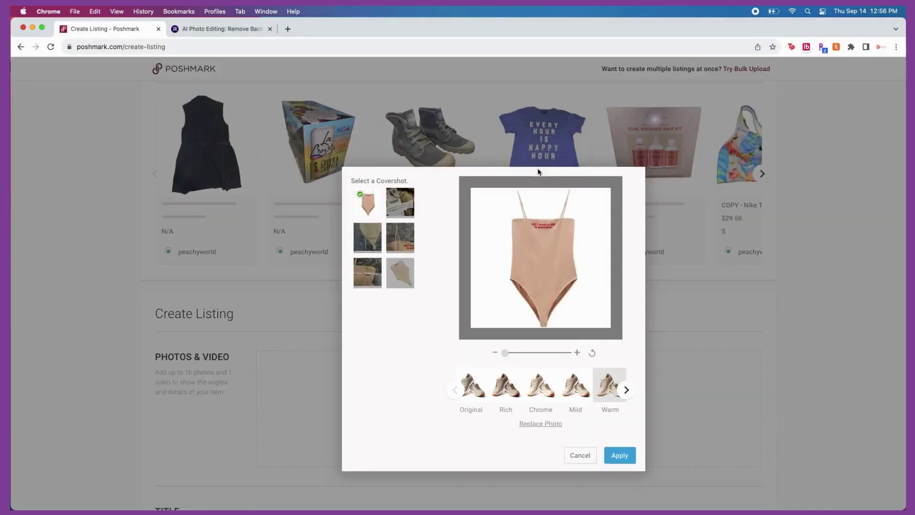
Preview the uploaded photos in the covershot picker and apply the clothing tag photo as the covershot
{"action": "left_click", "coordinate": [401, 270]}
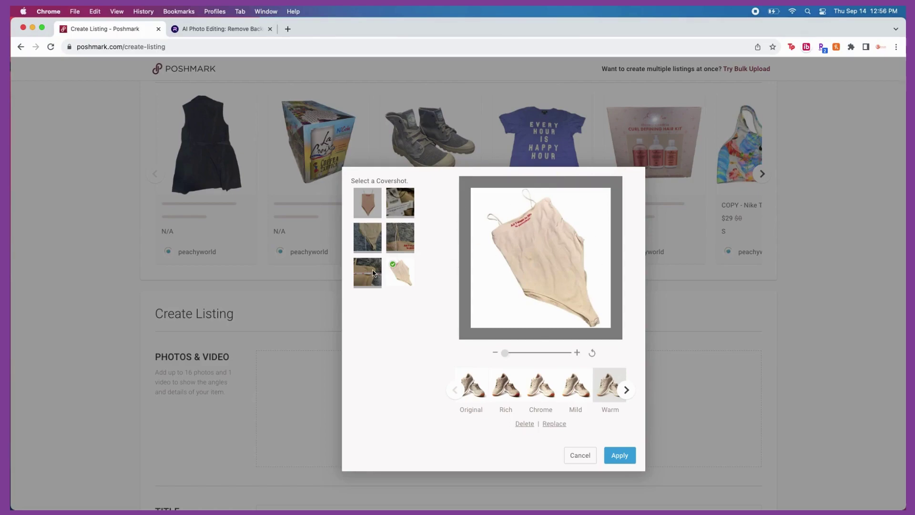
{"action": "left_click", "coordinate": [368, 272]}
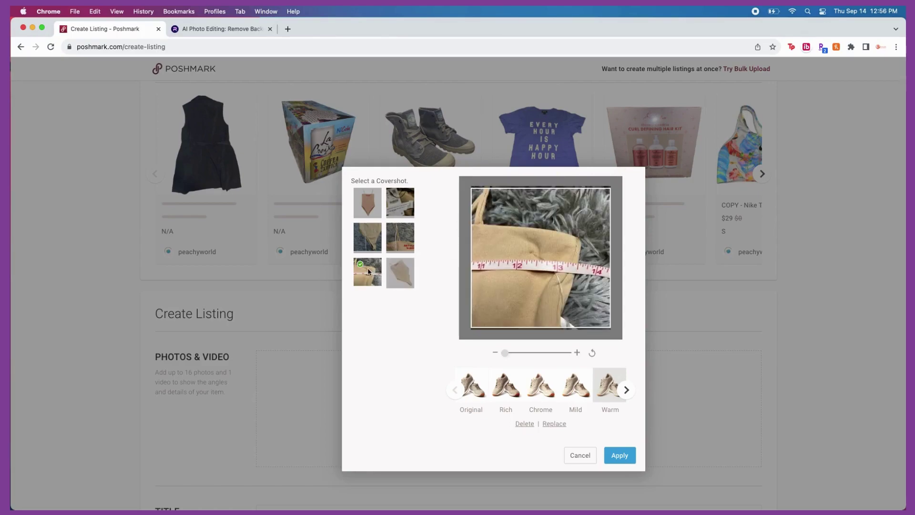
{"action": "left_click", "coordinate": [370, 236]}
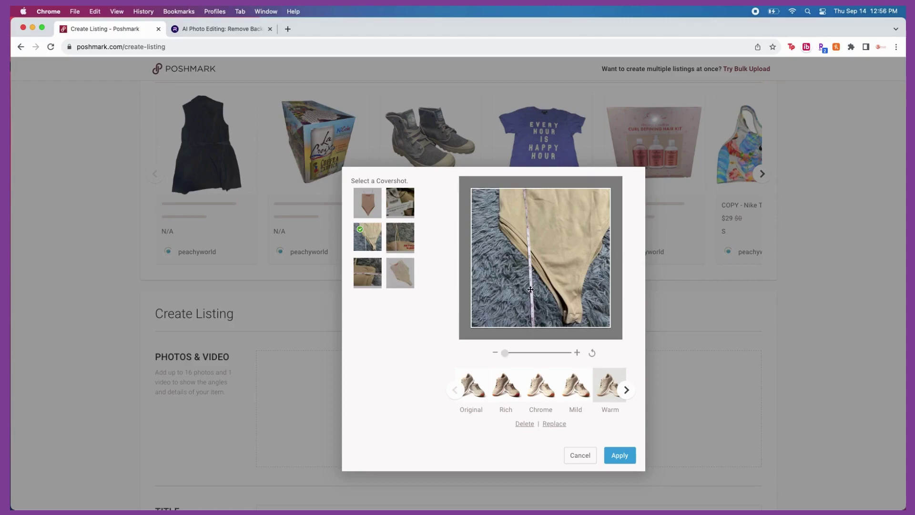
{"action": "left_click", "coordinate": [397, 237]}
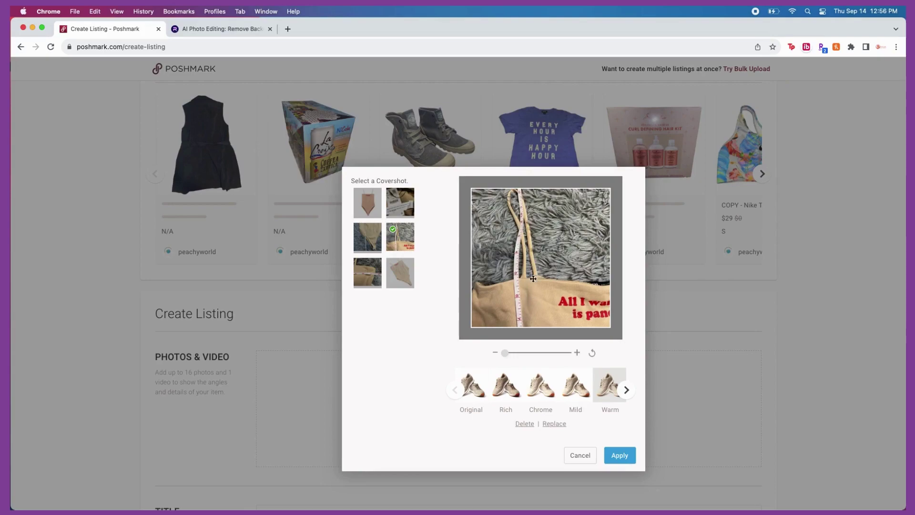
{"action": "left_click", "coordinate": [402, 203]}
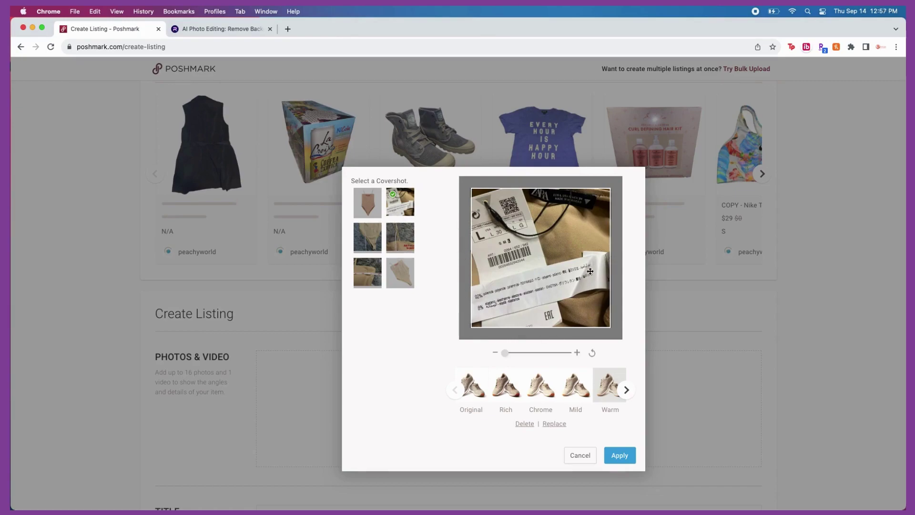
{"action": "left_click", "coordinate": [617, 456]}
Reorder the listing photos: hanging bodysuit as covershot, flat-lay bodysuit second, followed by the width, strap and length measurement shots, with the tag last
{"action": "scroll", "coordinate": [477, 363], "scroll_direction": "down", "scroll_amount": 5}
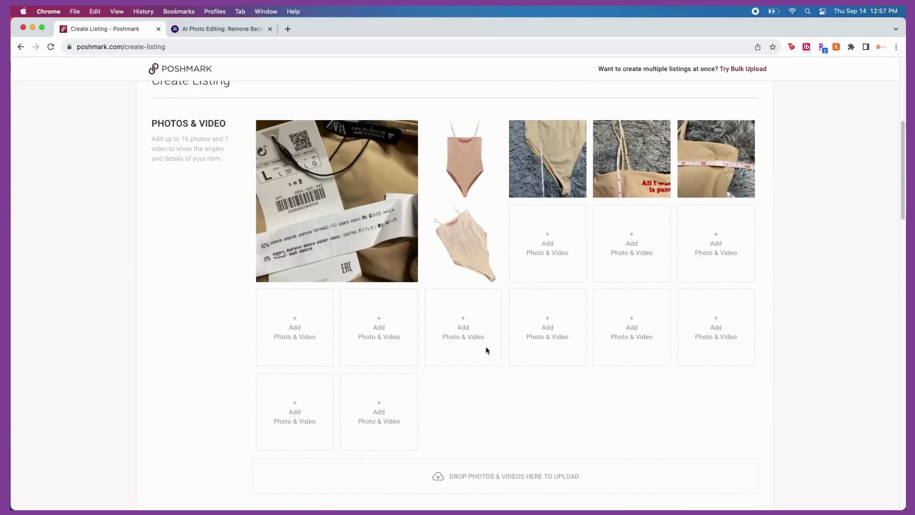
{"action": "left_click_drag", "start_coordinate": [463, 160], "coordinate": [320, 200]}
{"action": "left_click_drag", "start_coordinate": [464, 241], "coordinate": [468, 166]}
{"action": "left_click_drag", "start_coordinate": [541, 144], "coordinate": [450, 226]}
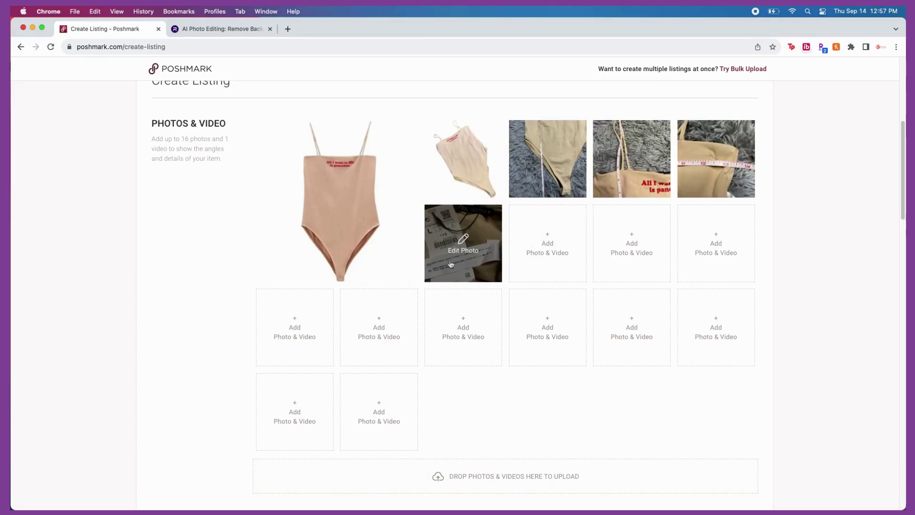
{"action": "left_click_drag", "start_coordinate": [719, 141], "coordinate": [543, 135]}
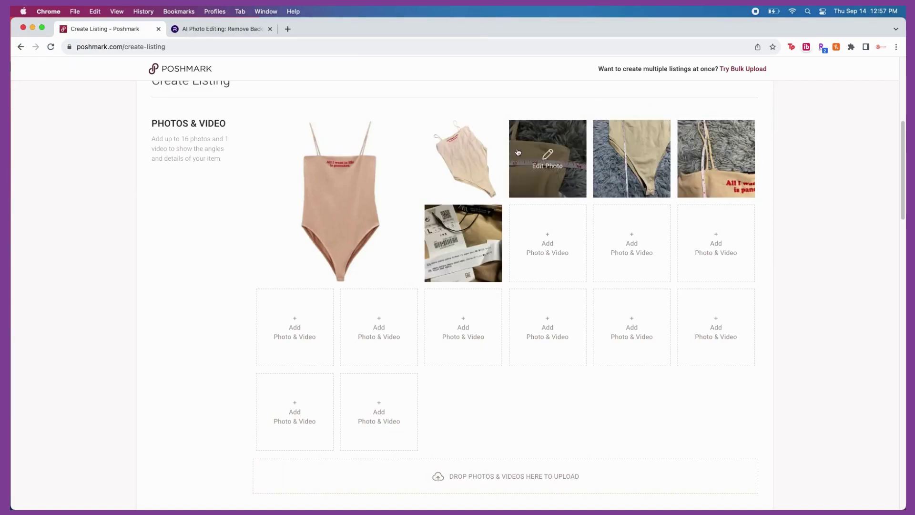
{"action": "left_click_drag", "start_coordinate": [705, 142], "coordinate": [625, 172]}
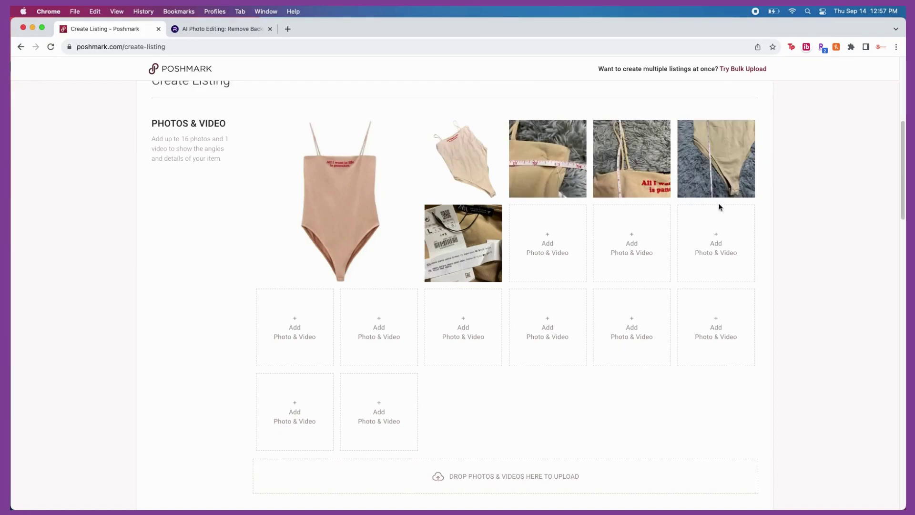
{"action": "scroll", "coordinate": [549, 325], "scroll_direction": "down", "scroll_amount": 1}
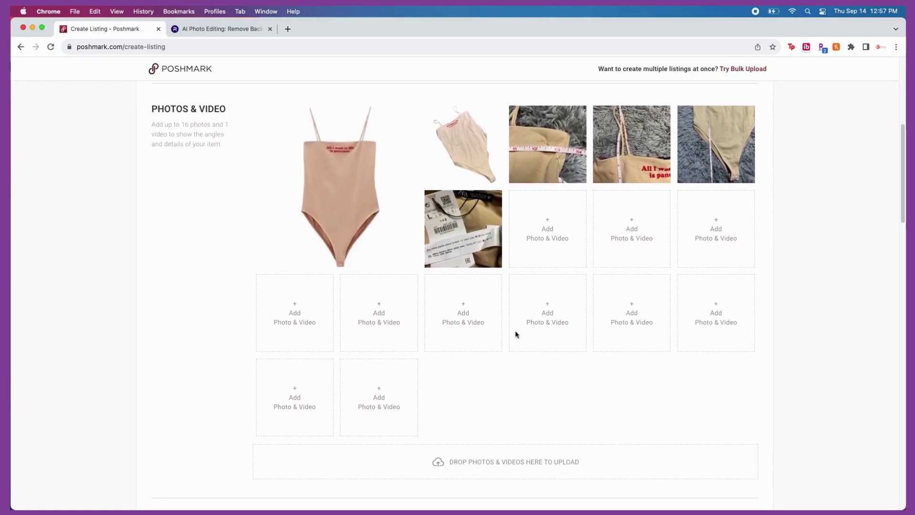
{"action": "scroll", "coordinate": [501, 329], "scroll_direction": "down", "scroll_amount": 3}
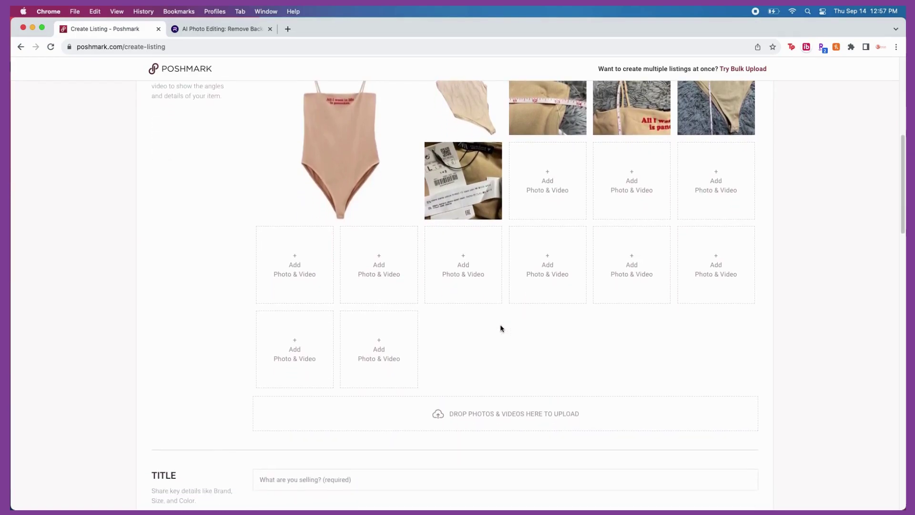
{"action": "scroll", "coordinate": [376, 359], "scroll_direction": "up", "scroll_amount": 5}
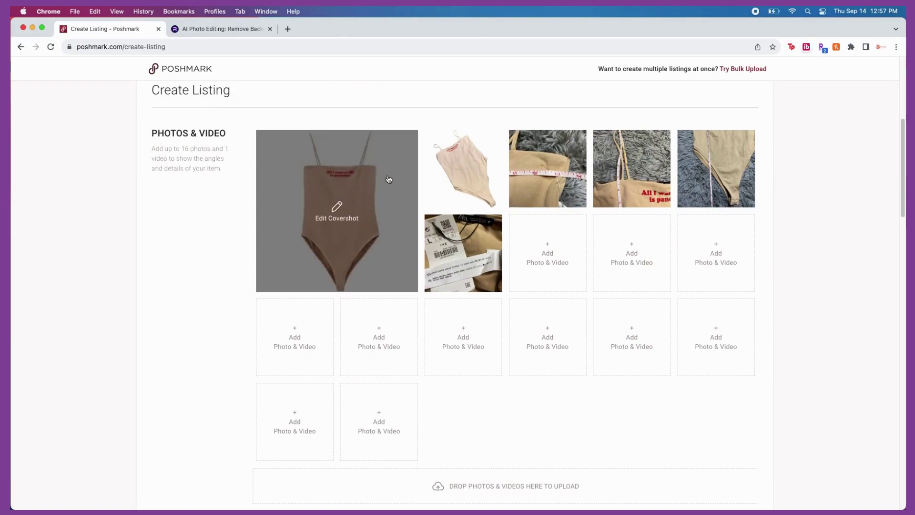
Switch to the PhotoRoom website, reject all cookies and start creating a design for free
{"action": "left_click", "coordinate": [214, 30]}
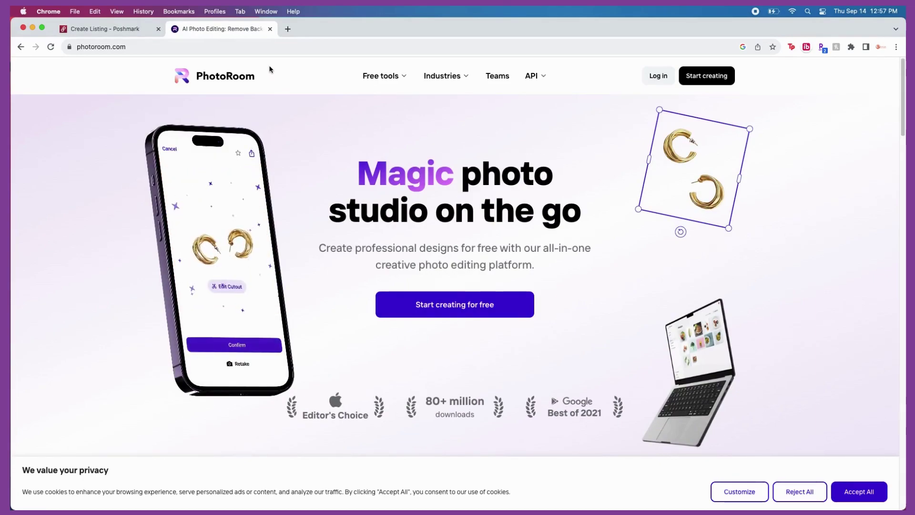
{"action": "mouse_move", "coordinate": [533, 70]}
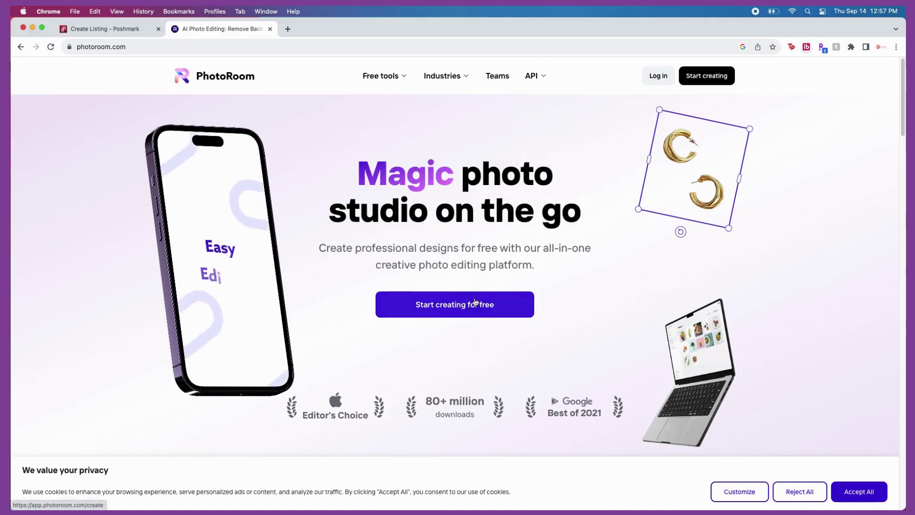
{"action": "left_click", "coordinate": [799, 496]}
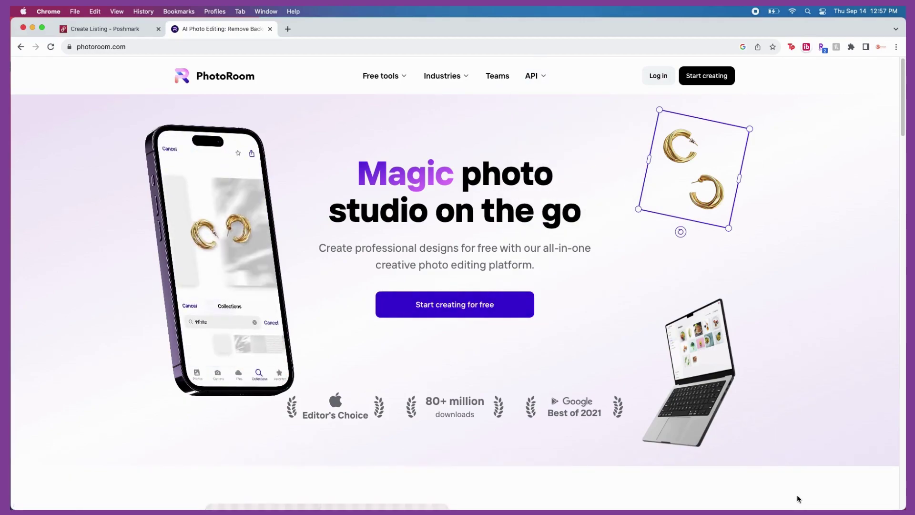
{"action": "left_click", "coordinate": [448, 311]}
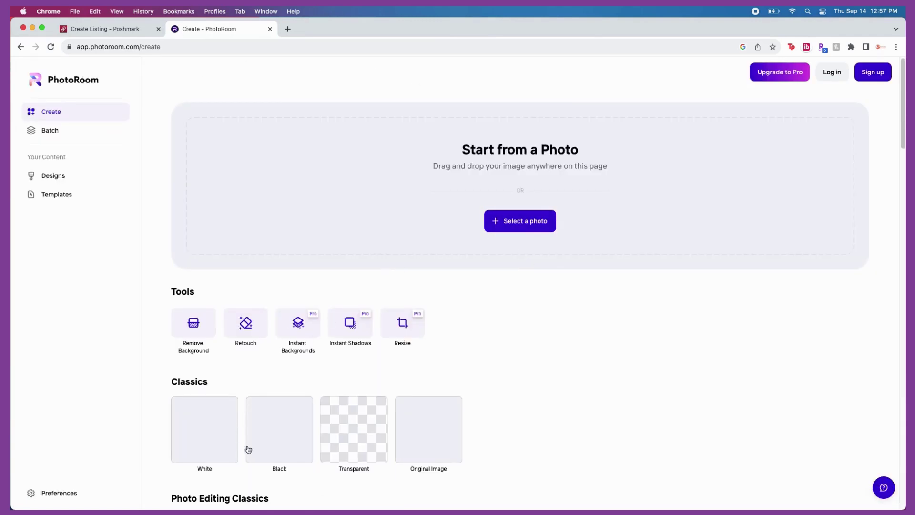
Browse the photo tools and classic templates, and choose the White background template
{"action": "scroll", "coordinate": [277, 349], "scroll_direction": "down", "scroll_amount": 1}
{"action": "scroll", "coordinate": [278, 349], "scroll_direction": "down", "scroll_amount": 2}
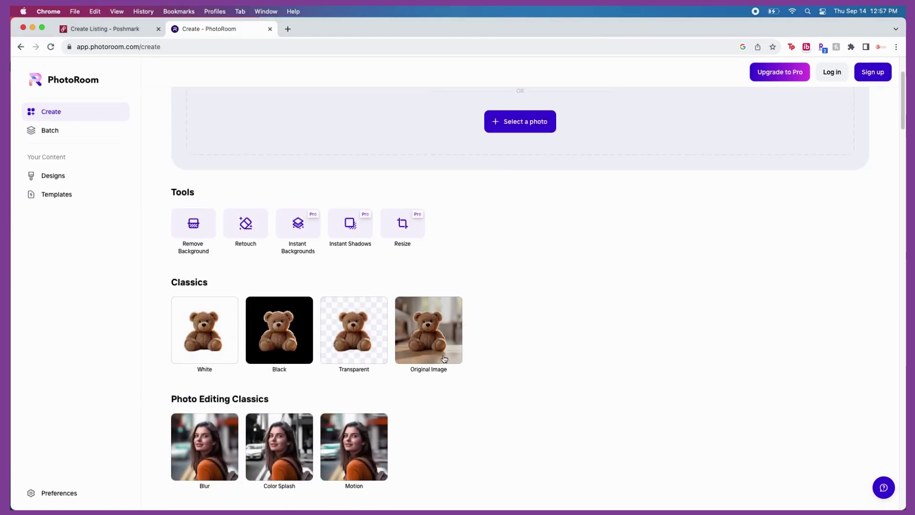
{"action": "scroll", "coordinate": [444, 358], "scroll_direction": "up", "scroll_amount": 2}
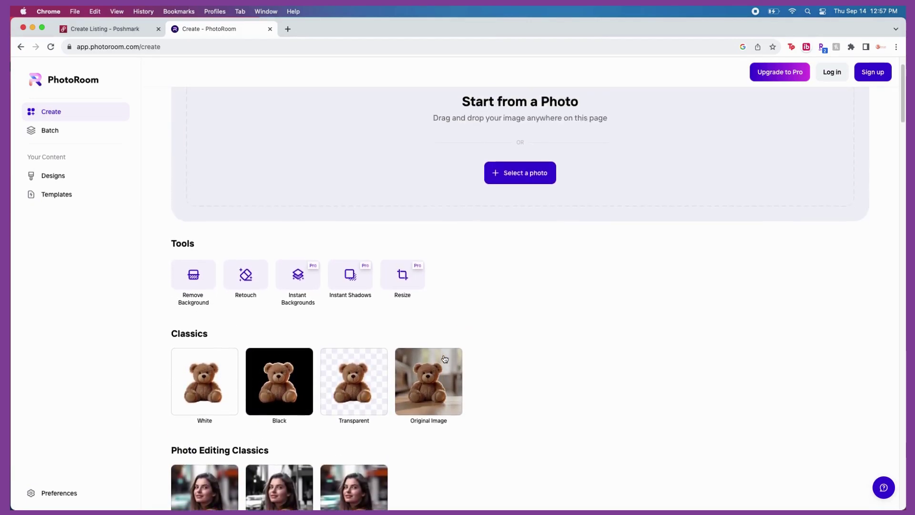
{"action": "left_click", "coordinate": [207, 392]}
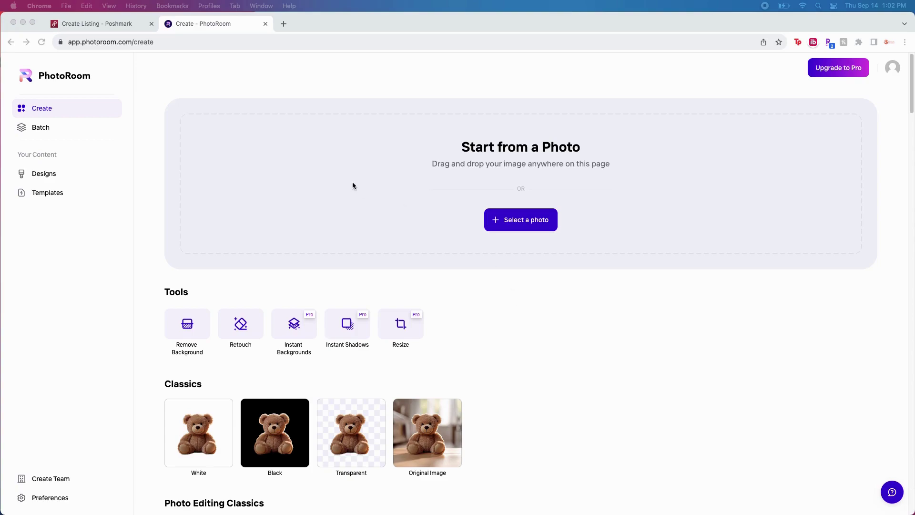
View the original jeans picture, Screen Shot 2023-09-14 at 12.46.31 PM, in Preview and place its window beside the upload area
{"action": "left_click", "coordinate": [61, 110]}
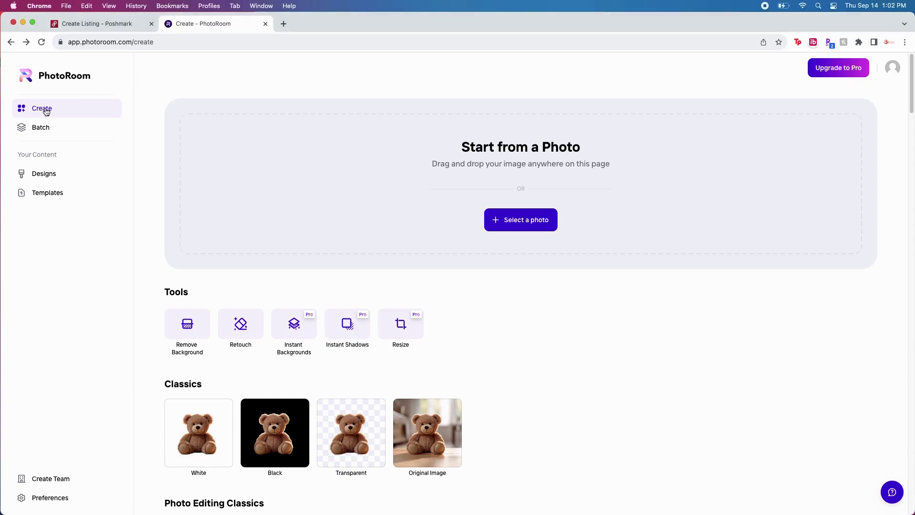
{"action": "left_click", "coordinate": [526, 225]}
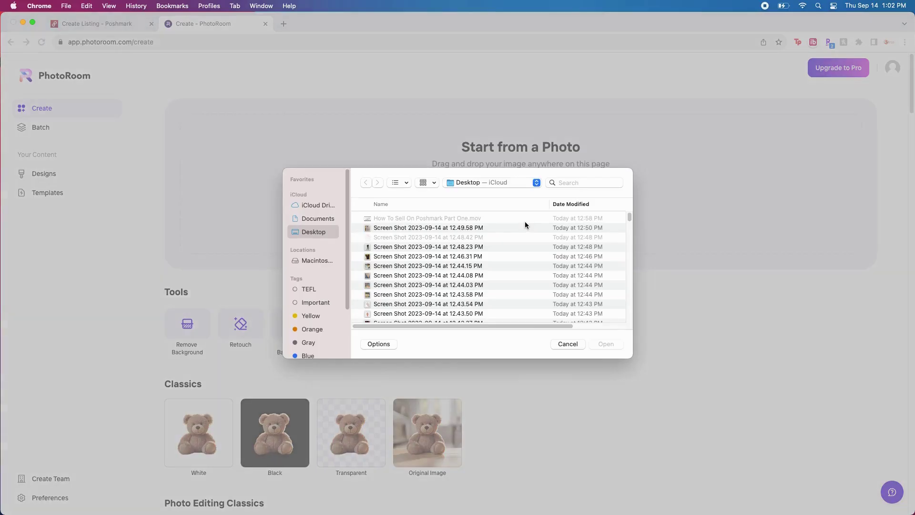
{"action": "scroll", "coordinate": [395, 267], "scroll_direction": "up", "scroll_amount": 1}
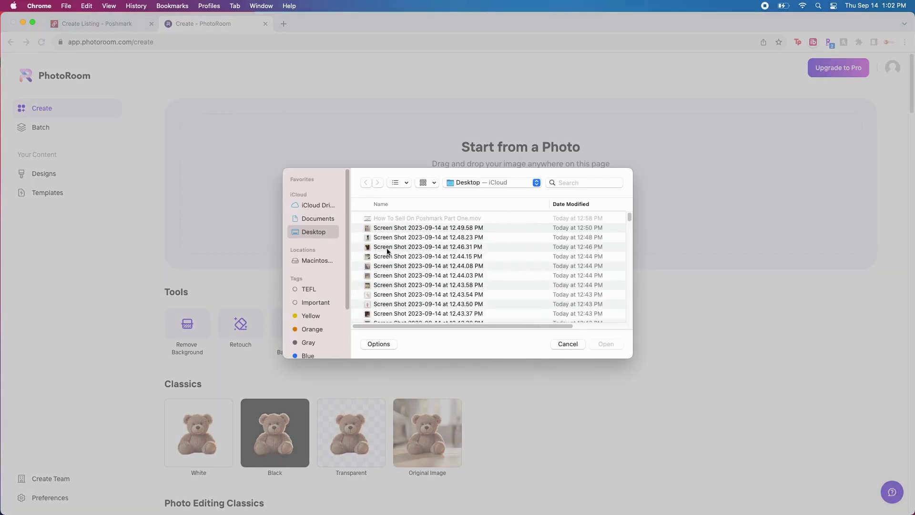
{"action": "left_click", "coordinate": [380, 248]}
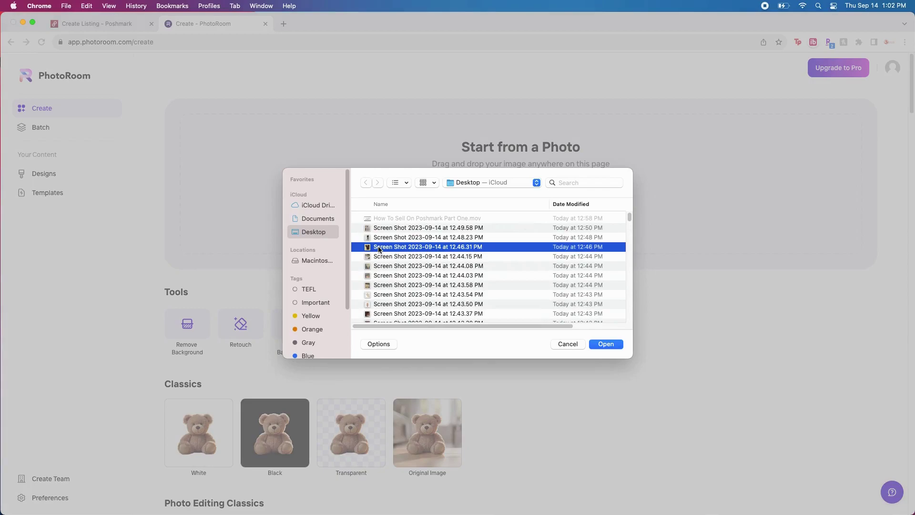
{"action": "right_click", "coordinate": [379, 249]}
{"action": "left_click", "coordinate": [369, 251]}
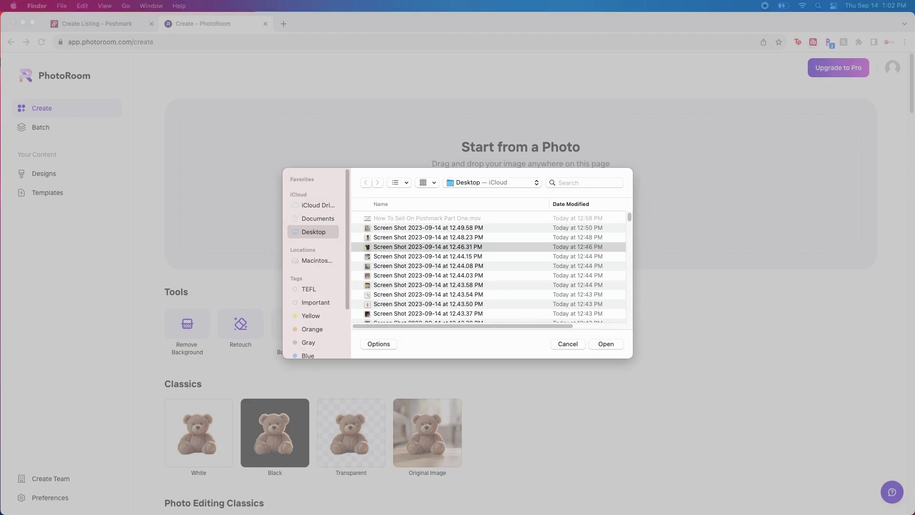
{"action": "left_click", "coordinate": [572, 343]}
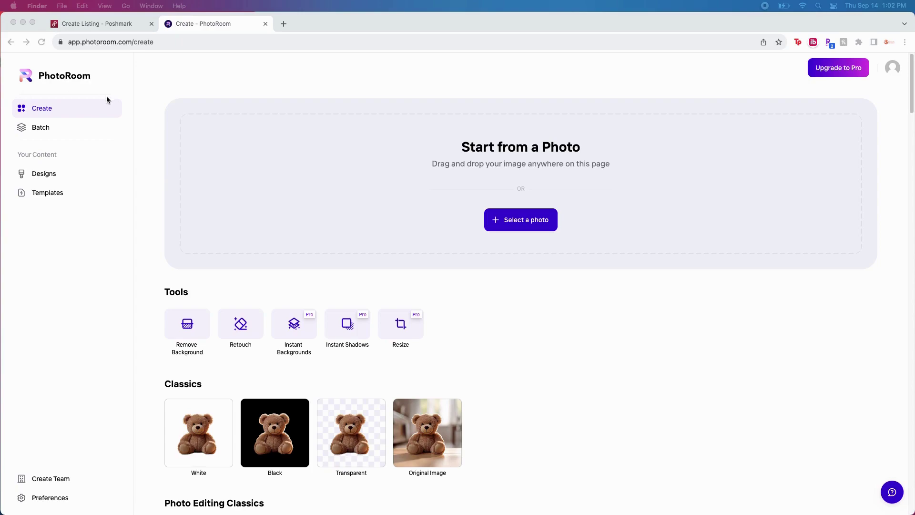
{"action": "left_click_drag", "start_coordinate": [434, 127], "coordinate": [642, 160]}
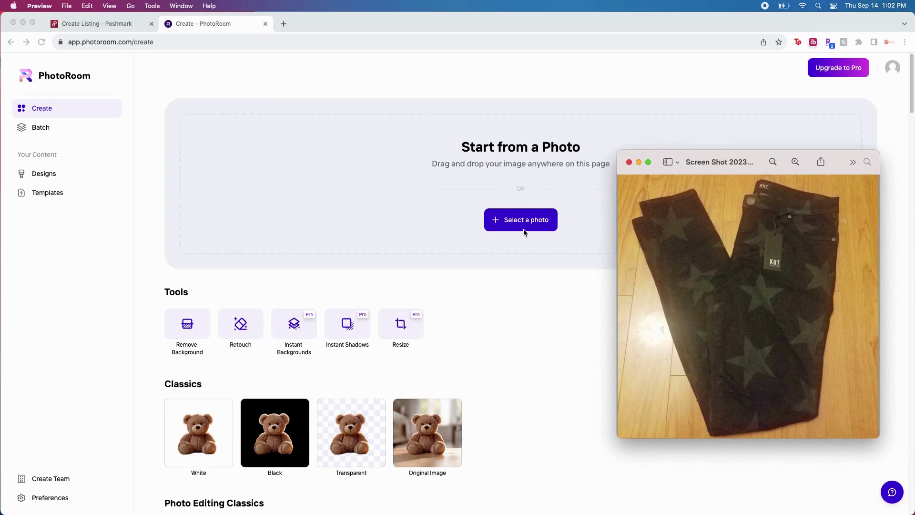
Import Screen Shot 2023-09-14 at 12.46.31 PM into PhotoRoom as the starting photo
{"action": "left_click", "coordinate": [536, 224]}
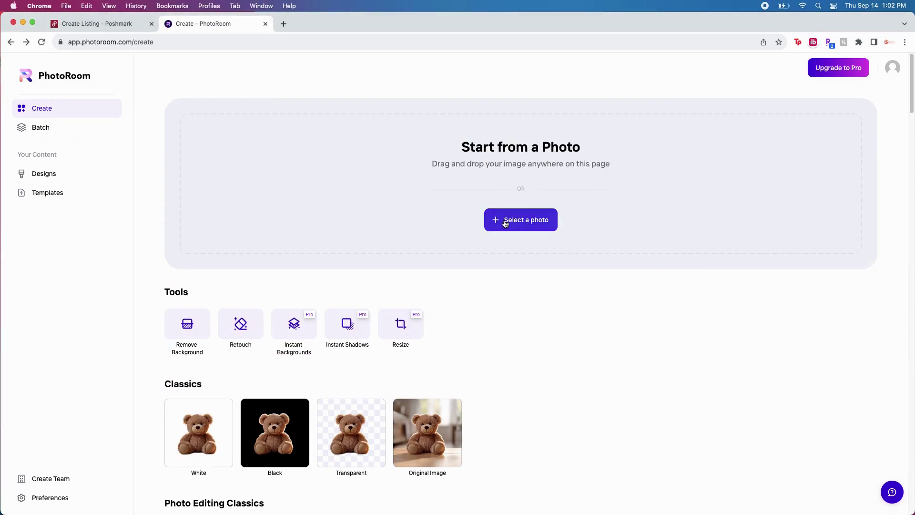
{"action": "left_click", "coordinate": [506, 224]}
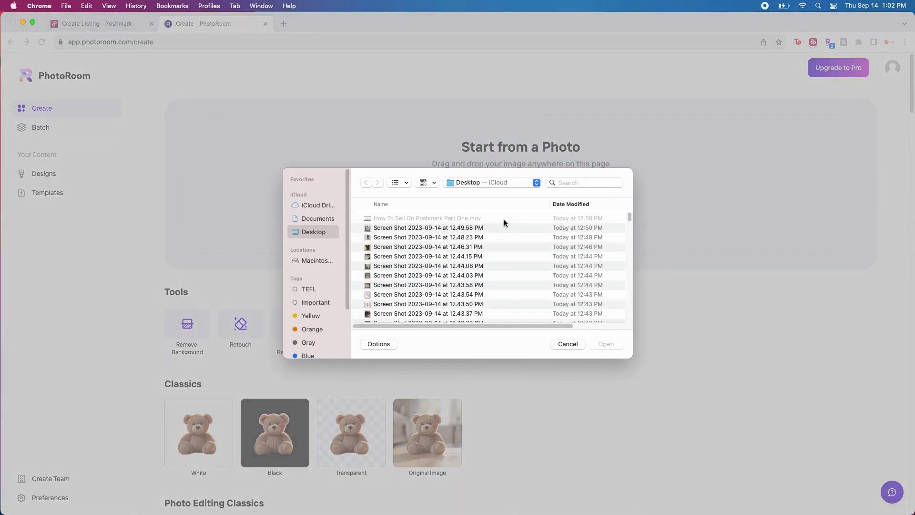
{"action": "left_click", "coordinate": [382, 248]}
{"action": "left_click", "coordinate": [609, 345]}
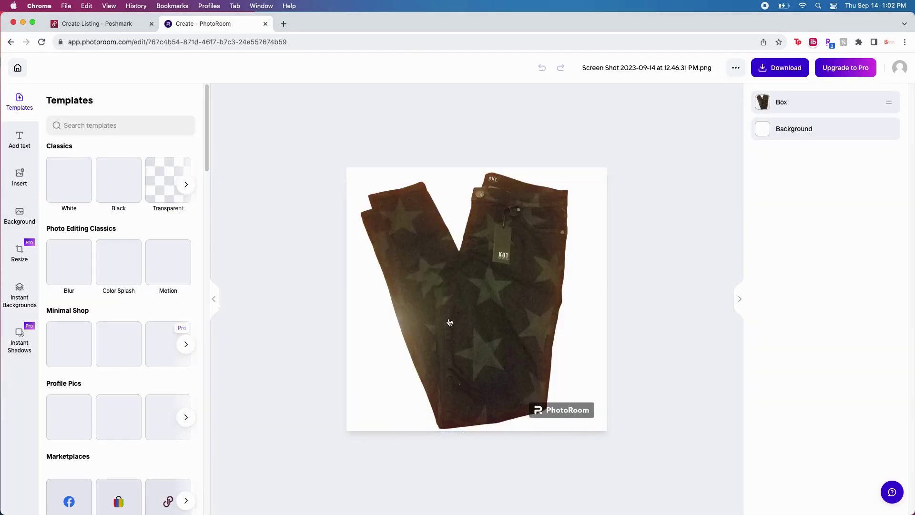
Scale down the jeans cutout and reposition it on the white canvas so it clears the watermark
{"action": "left_click", "coordinate": [441, 269]}
{"action": "left_click_drag", "start_coordinate": [361, 172], "coordinate": [394, 213]}
{"action": "left_click_drag", "start_coordinate": [456, 318], "coordinate": [440, 278]}
{"action": "left_click", "coordinate": [638, 254]}
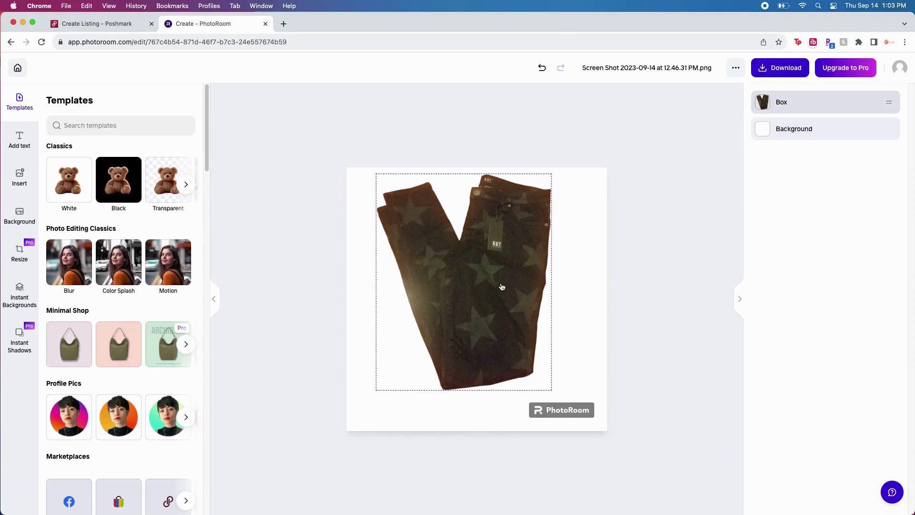
Centre the jeans cutout horizontally on the white canvas and check the available download options
{"action": "left_click_drag", "start_coordinate": [502, 286], "coordinate": [514, 288]}
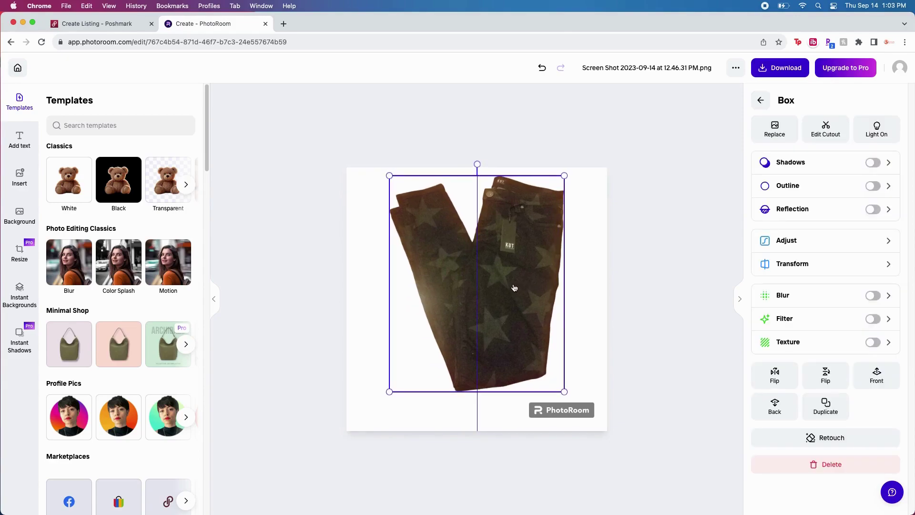
{"action": "left_click", "coordinate": [675, 257]}
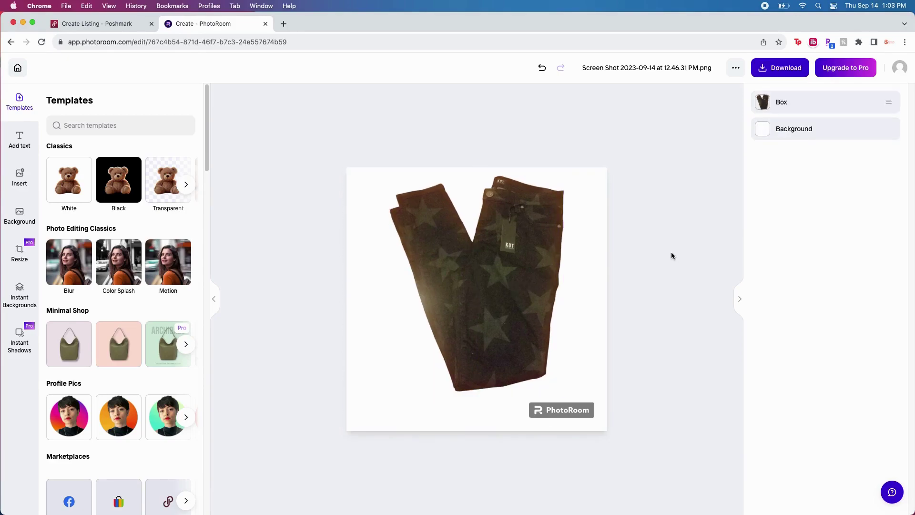
{"action": "left_click", "coordinate": [797, 73]}
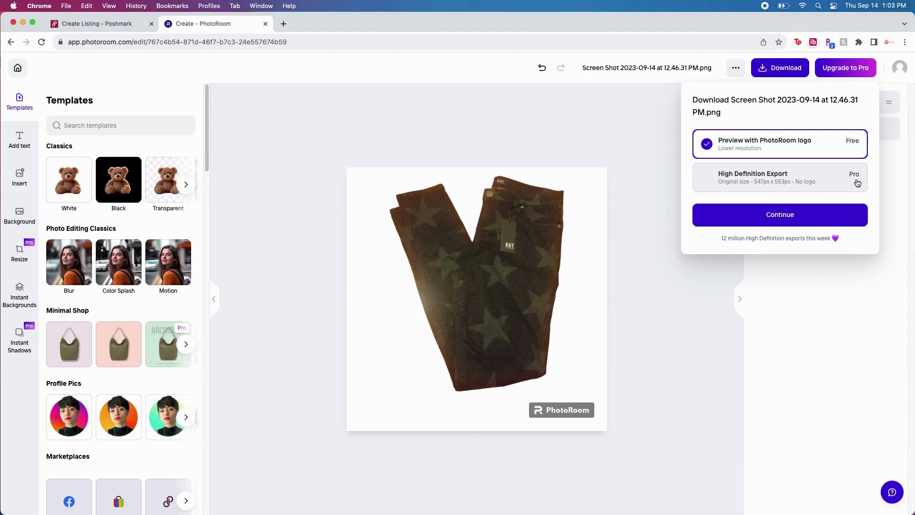
{"action": "left_click", "coordinate": [667, 267]}
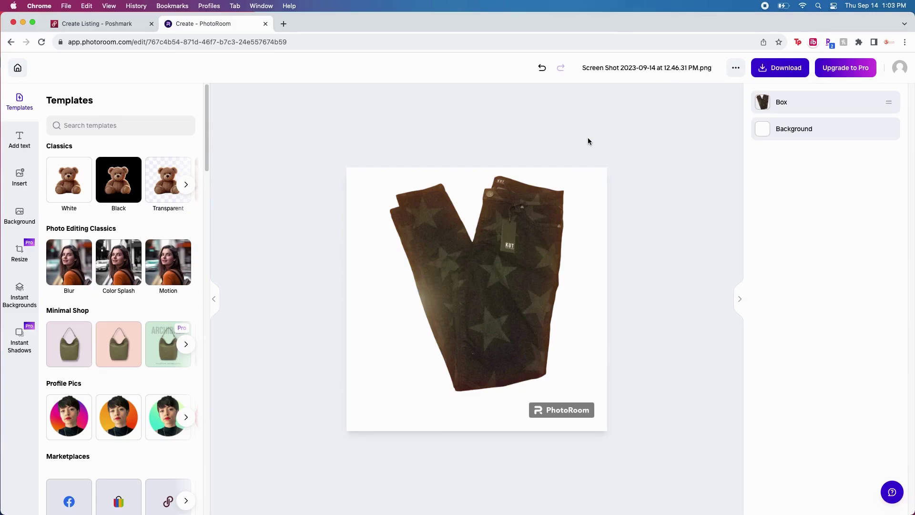
Capture a screenshot of the canvas area with the jeans above the PhotoRoom logo and close its preview
{"action": "key", "text": "super+shift+4"}
{"action": "left_click_drag", "start_coordinate": [352, 169], "coordinate": [604, 404]}
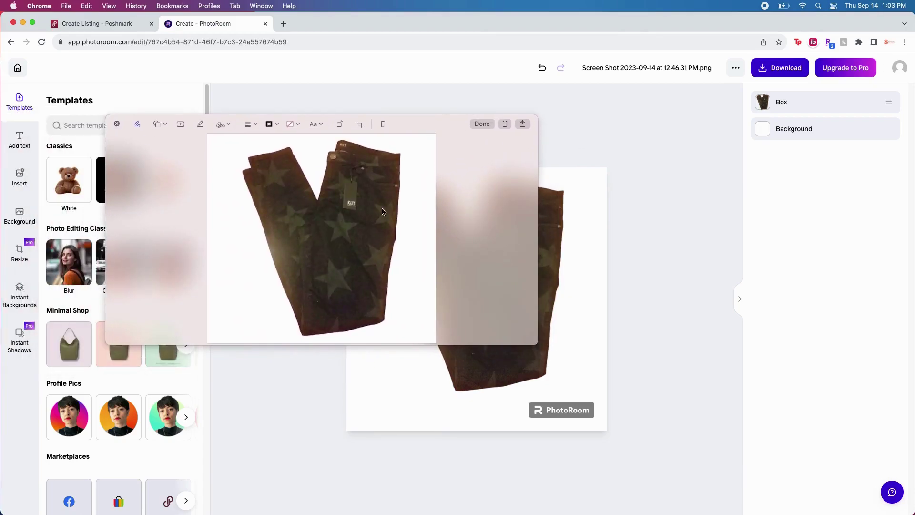
{"action": "left_click", "coordinate": [118, 125]}
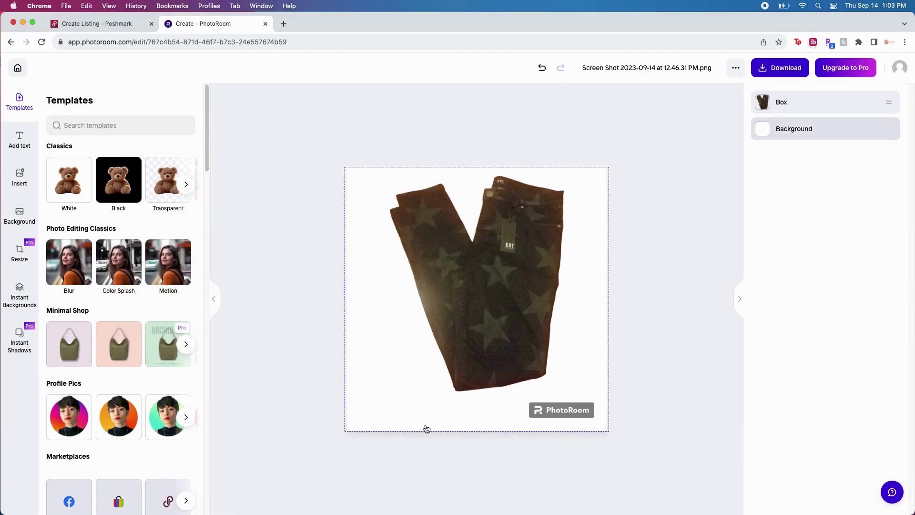
Return to the Poshmark listing and enter "New Zara Pancakes Bodysuit" as its title
{"action": "left_click", "coordinate": [121, 27]}
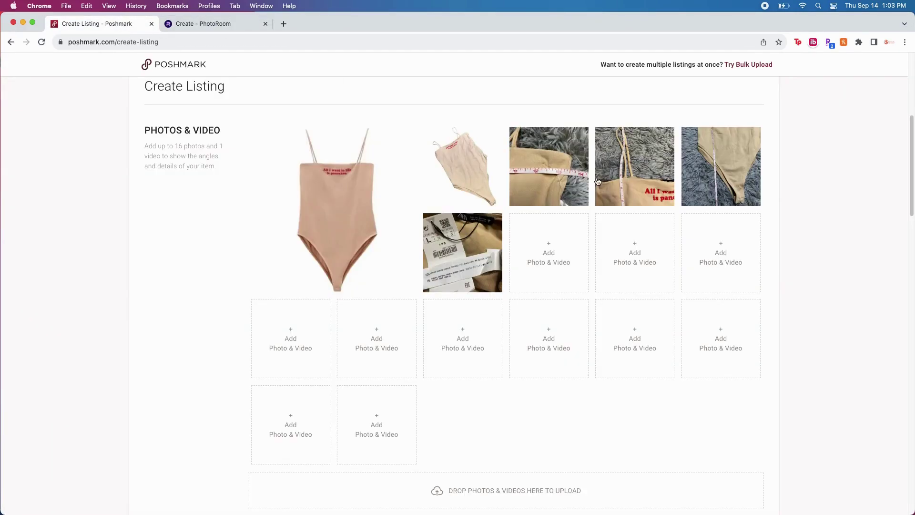
{"action": "scroll", "coordinate": [611, 219], "scroll_direction": "down", "scroll_amount": 3}
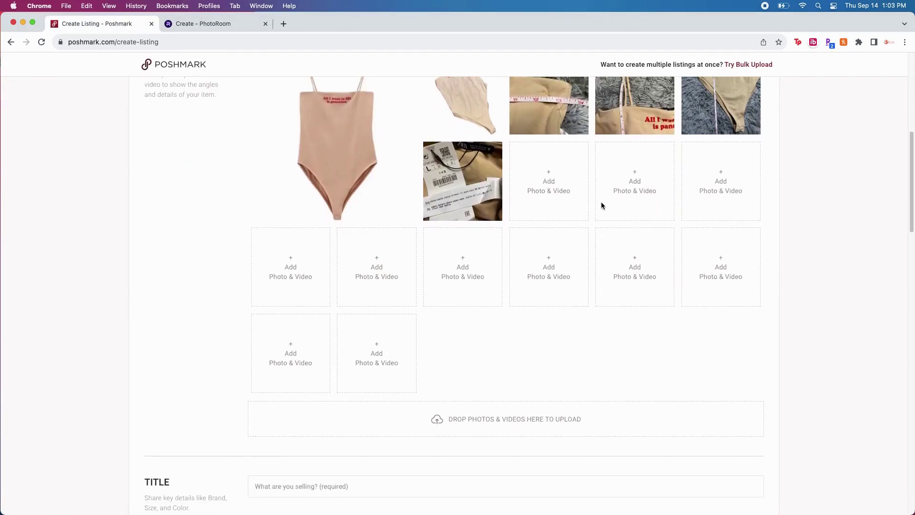
{"action": "scroll", "coordinate": [602, 205], "scroll_direction": "down", "scroll_amount": 3}
{"action": "scroll", "coordinate": [357, 279], "scroll_direction": "up", "scroll_amount": 5}
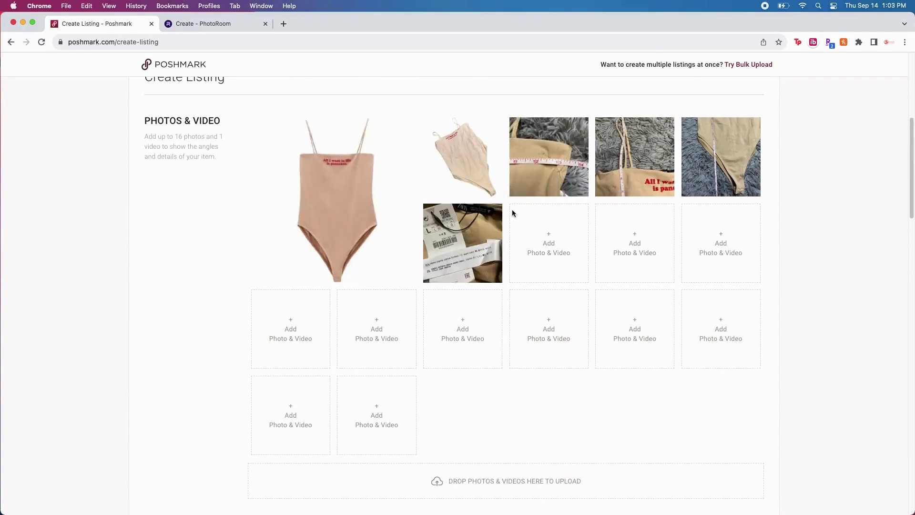
{"action": "scroll", "coordinate": [453, 256], "scroll_direction": "down", "scroll_amount": 2}
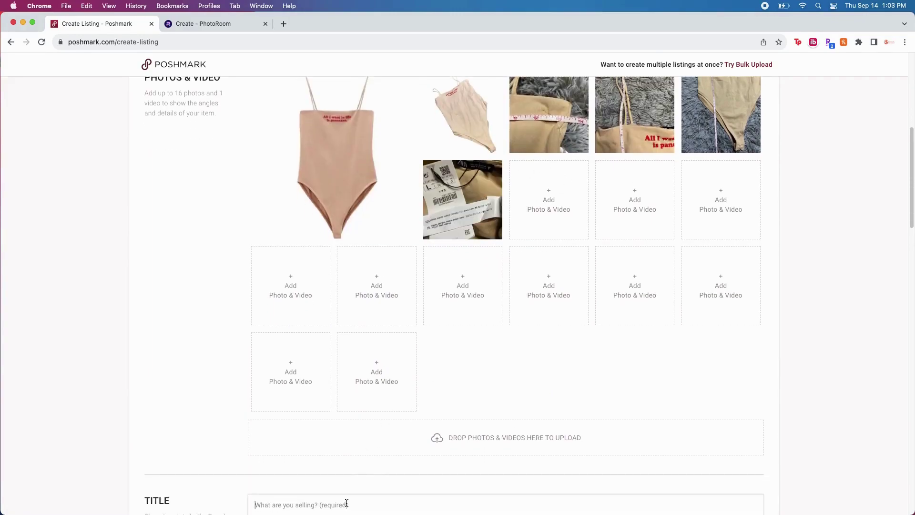
{"action": "type", "text": "New"}
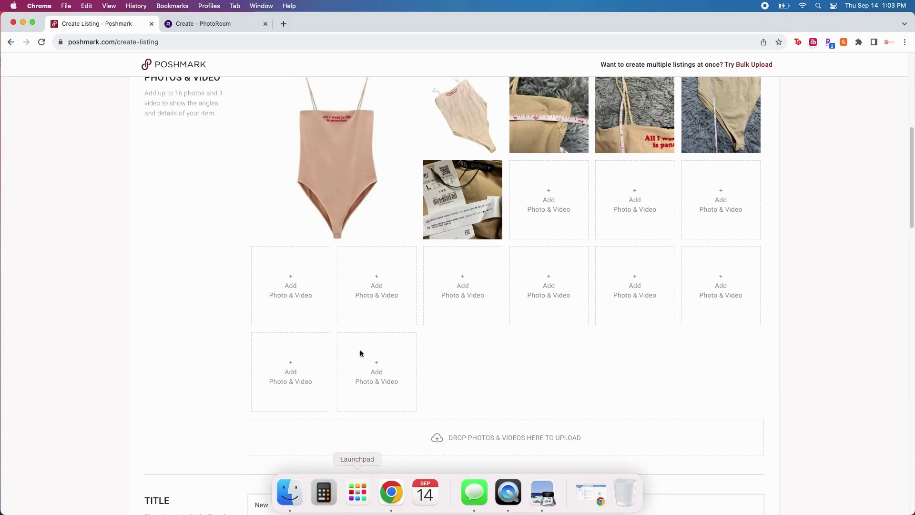
{"action": "scroll", "coordinate": [244, 292], "scroll_direction": "down", "scroll_amount": 1}
{"action": "scroll", "coordinate": [244, 292], "scroll_direction": "down", "scroll_amount": 2}
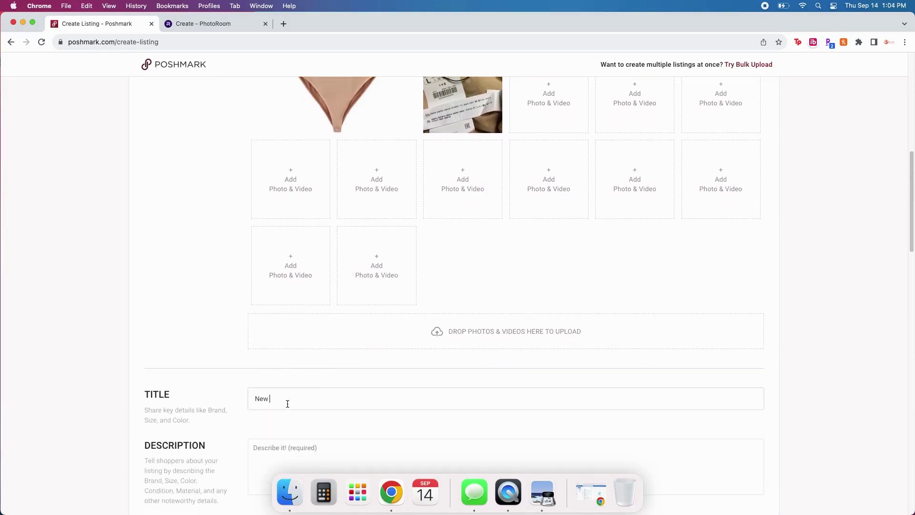
{"action": "type", "text": "Zara Pankcakes Bodysuit"}
{"action": "left_click", "coordinate": [301, 400]}
{"action": "key", "text": "BackSpace"}
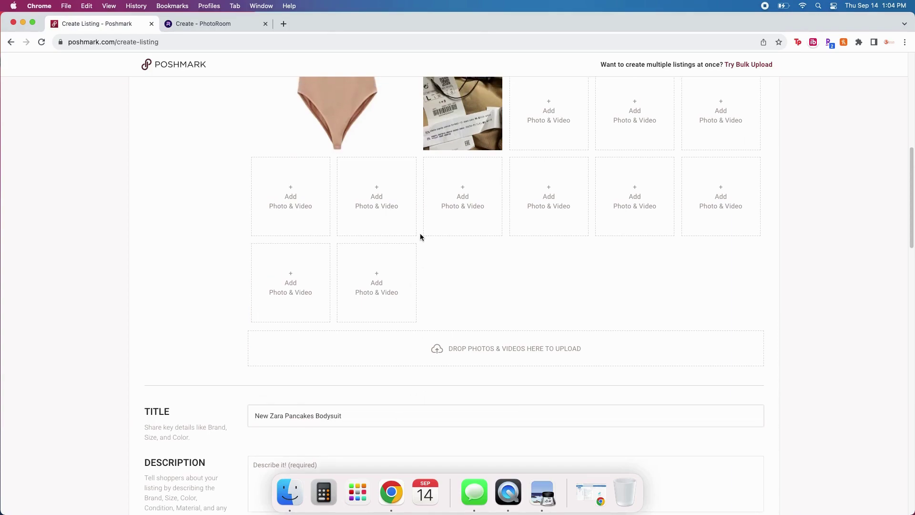
Set the cover photo's zoom to the minimum and apply the photo edit
{"action": "left_click", "coordinate": [353, 151]}
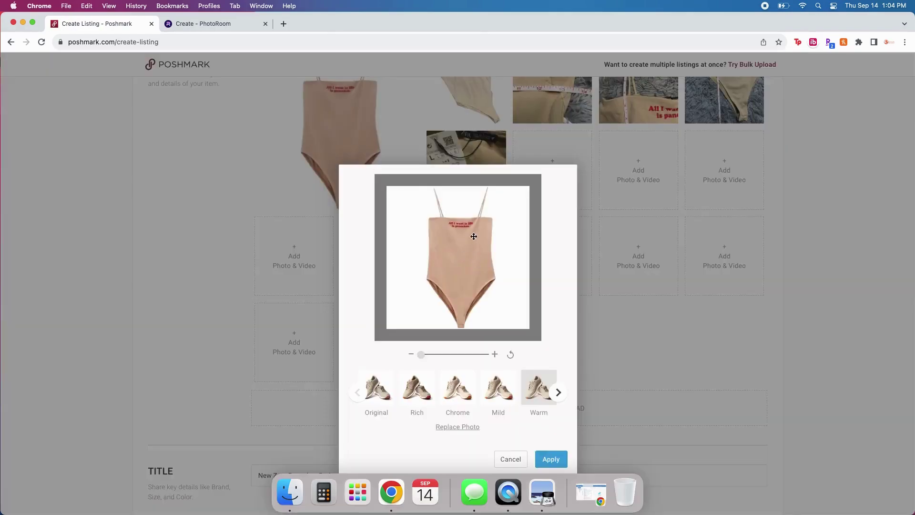
{"action": "mouse_move", "coordinate": [420, 355]}
{"action": "left_mouse_down"}
{"action": "mouse_move", "coordinate": [451, 355]}
{"action": "mouse_move", "coordinate": [407, 355]}
{"action": "left_mouse_up"}
{"action": "left_click", "coordinate": [547, 461]}
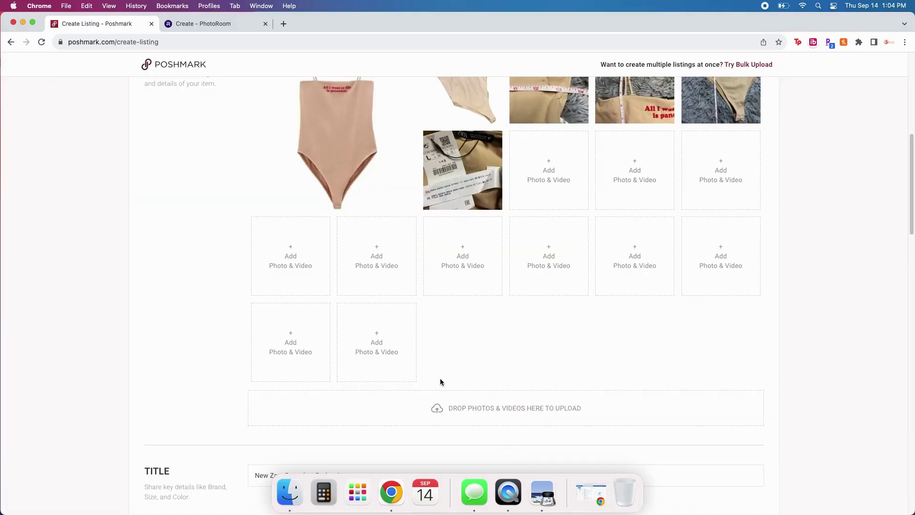
Copy the listing title into the description as its first line
{"action": "scroll", "coordinate": [440, 380], "scroll_direction": "down", "scroll_amount": 2}
{"action": "triple_click", "coordinate": [318, 439]}
{"action": "key", "text": "super+c"}
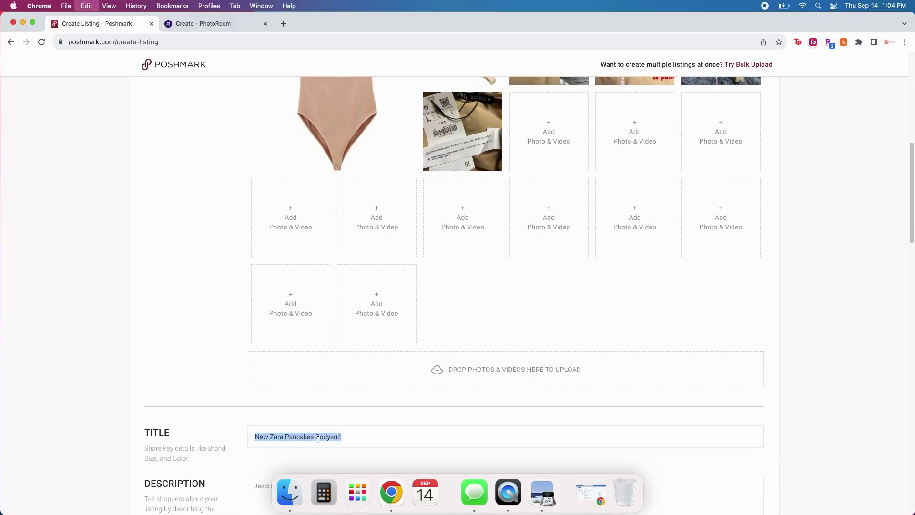
{"action": "scroll", "coordinate": [413, 374], "scroll_direction": "down", "scroll_amount": 8}
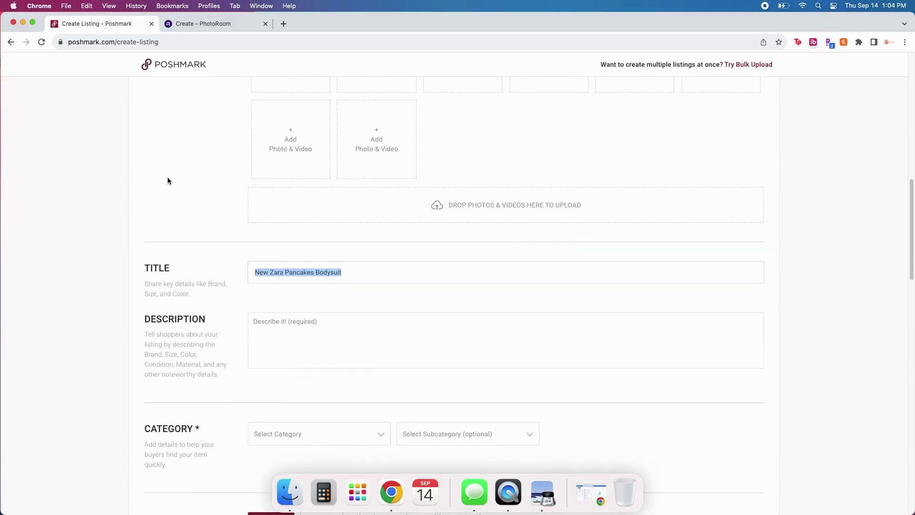
{"action": "left_click", "coordinate": [293, 327]}
{"action": "key", "text": "super+v"}
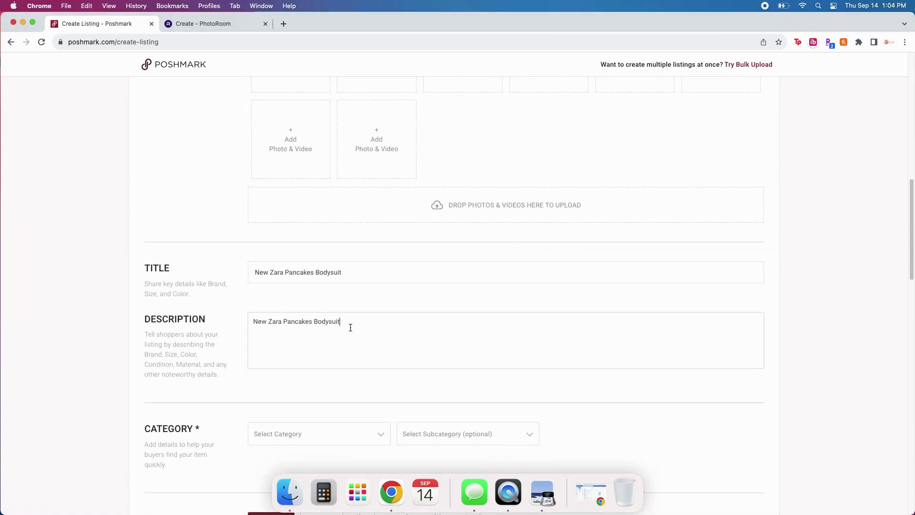
End the description's first line with a period and add the line "New With Tags/New With Tag." below it
{"action": "scroll", "coordinate": [345, 301], "scroll_direction": "up", "scroll_amount": 4}
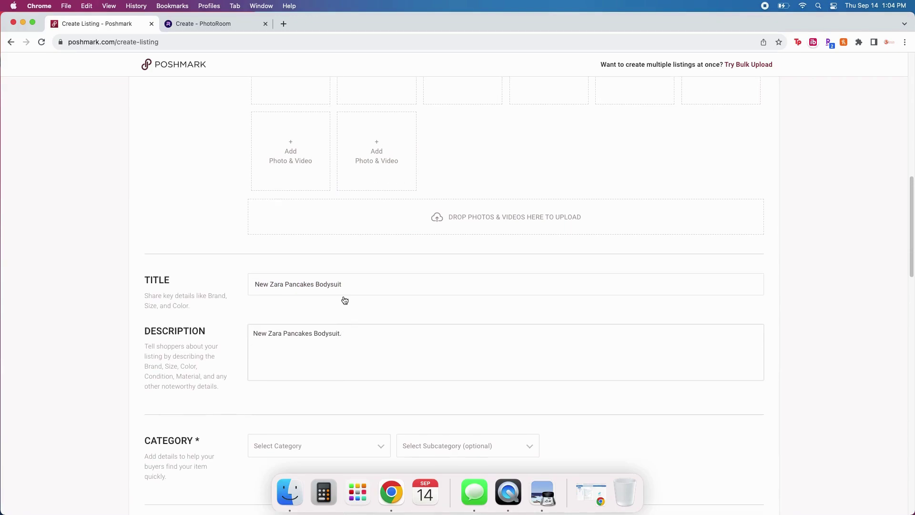
{"action": "scroll", "coordinate": [345, 300], "scroll_direction": "down", "scroll_amount": 3}
{"action": "type", "text": "New With Tags"}
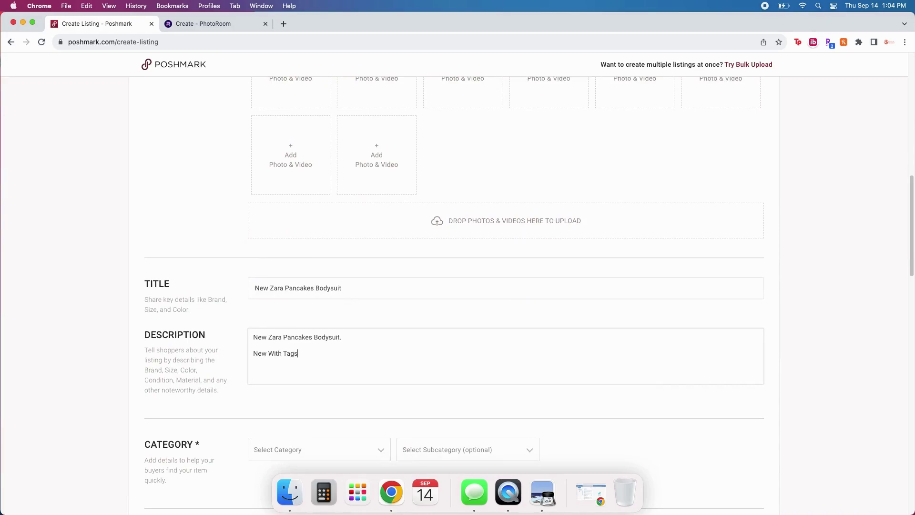
{"action": "type", "text": "/New With Tag."}
{"action": "scroll", "coordinate": [368, 244], "scroll_direction": "up", "scroll_amount": 5}
{"action": "scroll", "coordinate": [576, 207], "scroll_direction": "down", "scroll_amount": 6}
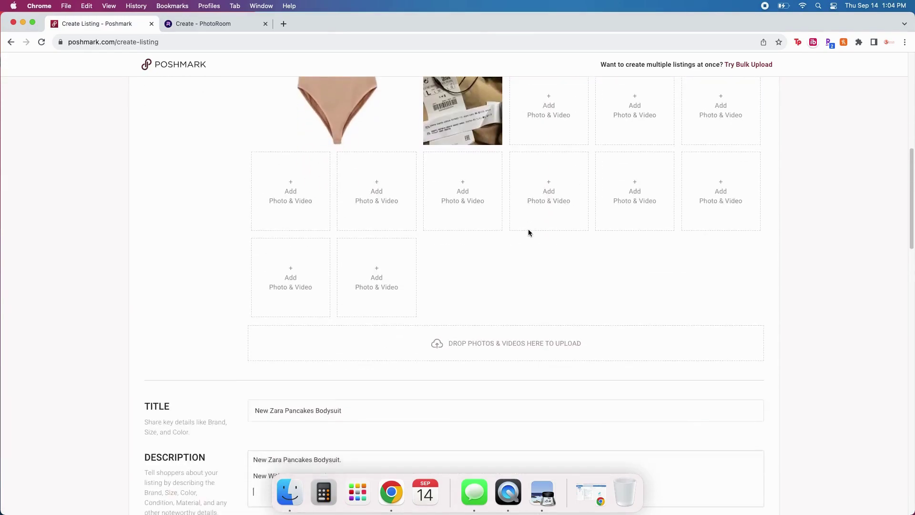
Add the description lines "Size Large." and "Reads: "All I Want In Life Is Pancakes.""
{"action": "type", "text": "Si"}
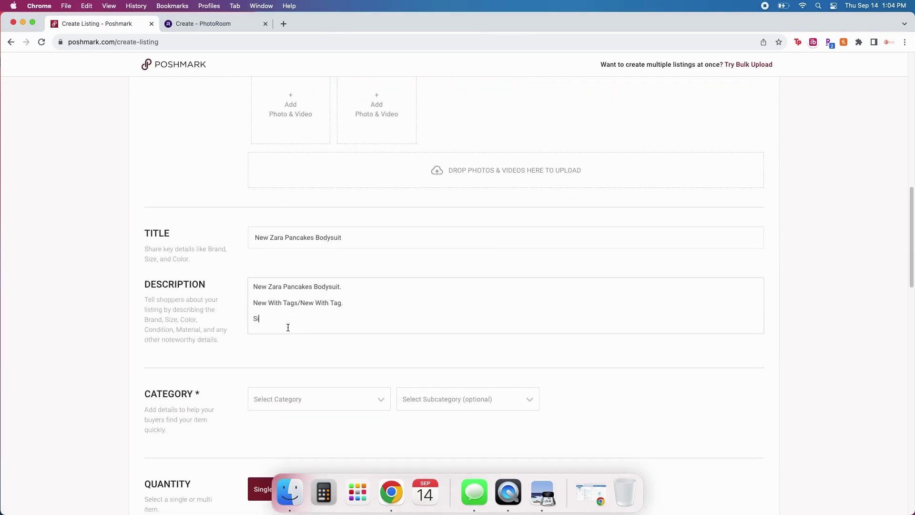
{"action": "type", "text": "ze Large."}
{"action": "key", "text": "Return"}
{"action": "type", "text": "Reads: \"All I Want In Life Is Pancakes"}
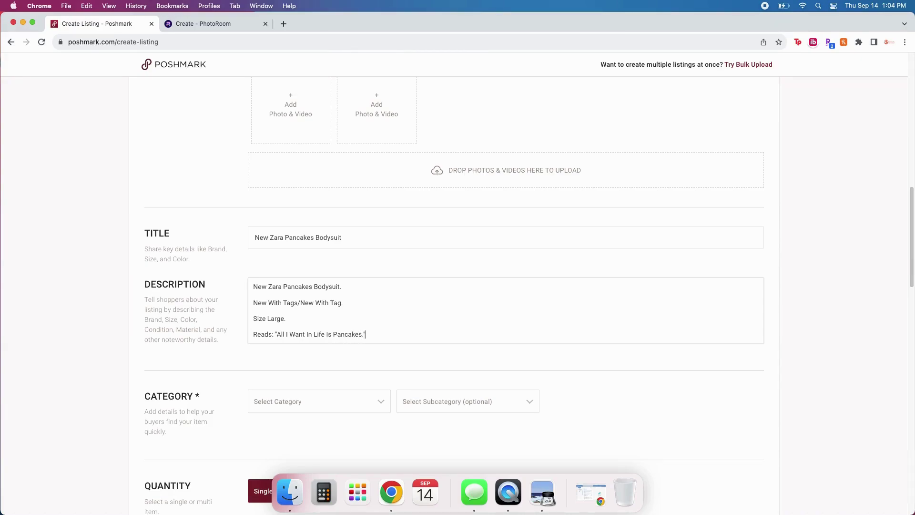
{"action": "type", "text": ".\""}
Add "Measurements Are In The Photos." as the last line of the description
{"action": "scroll", "coordinate": [442, 322], "scroll_direction": "up", "scroll_amount": 6}
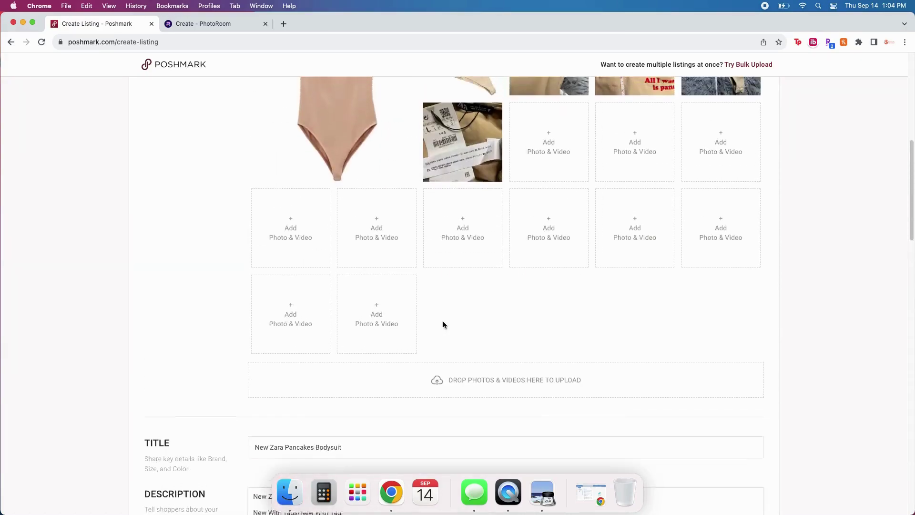
{"action": "scroll", "coordinate": [497, 219], "scroll_direction": "down", "scroll_amount": 4}
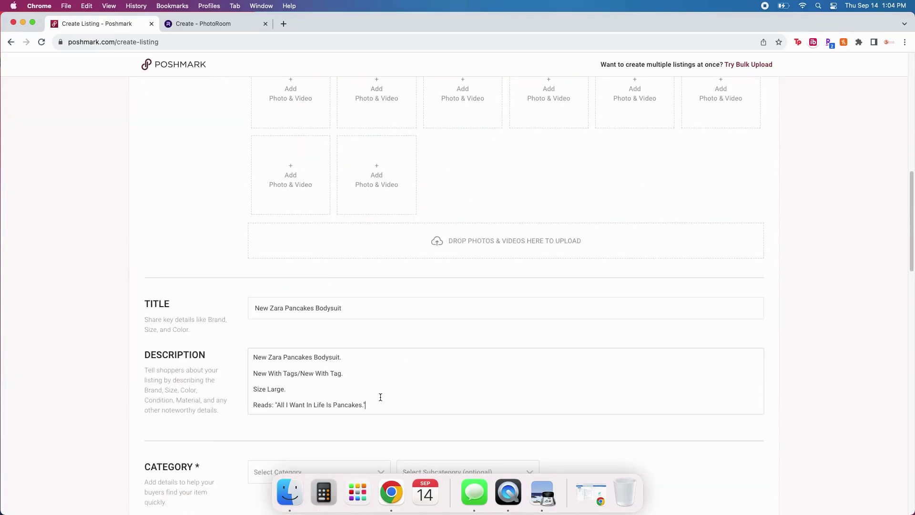
{"action": "key", "text": "Return"}
{"action": "key", "text": "Return"}
{"action": "type", "text": "Measurements Are In The Photos."}
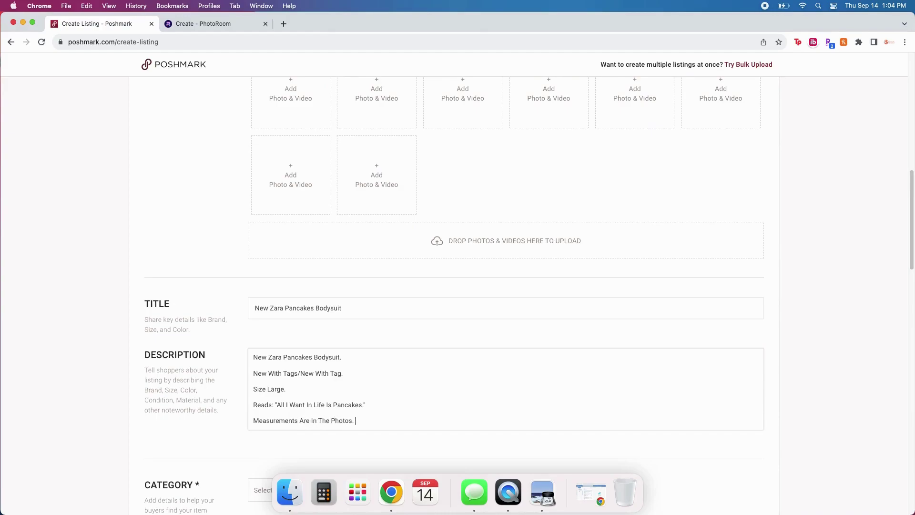
{"action": "scroll", "coordinate": [563, 205], "scroll_direction": "up", "scroll_amount": 5}
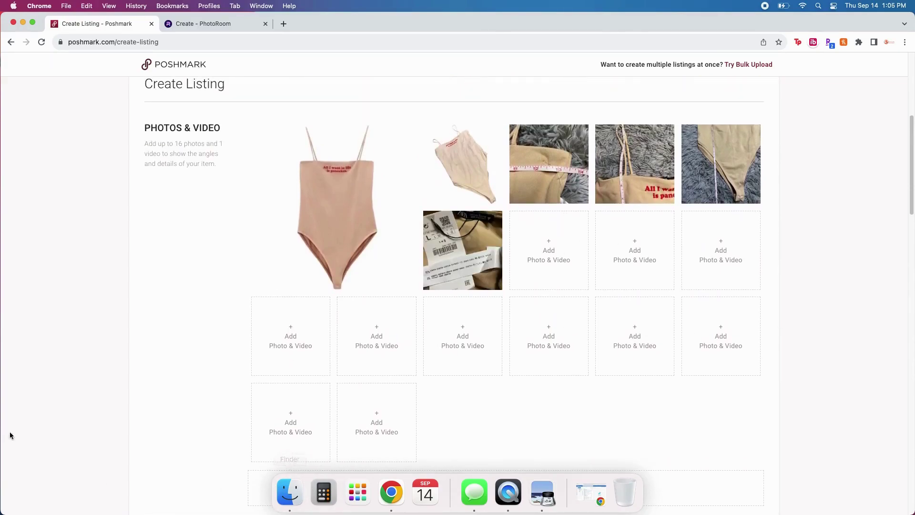
{"action": "left_click_drag", "start_coordinate": [357, 491], "coordinate": [417, 490]}
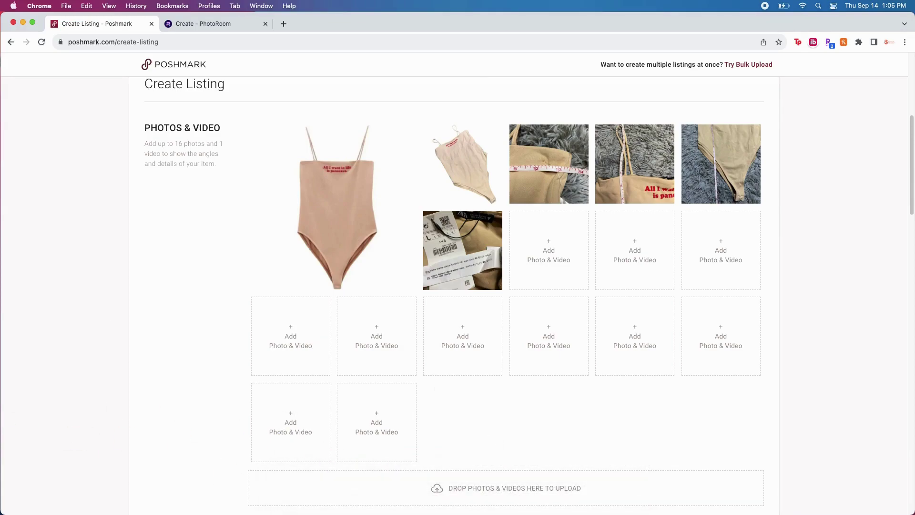
{"action": "scroll", "coordinate": [887, 334], "scroll_direction": "down", "scroll_amount": 1}
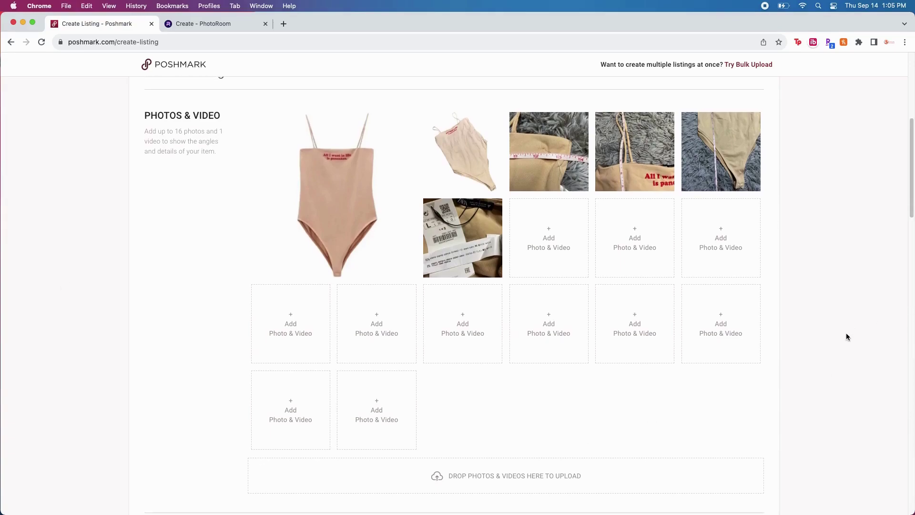
{"action": "scroll", "coordinate": [830, 326], "scroll_direction": "down", "scroll_amount": 1}
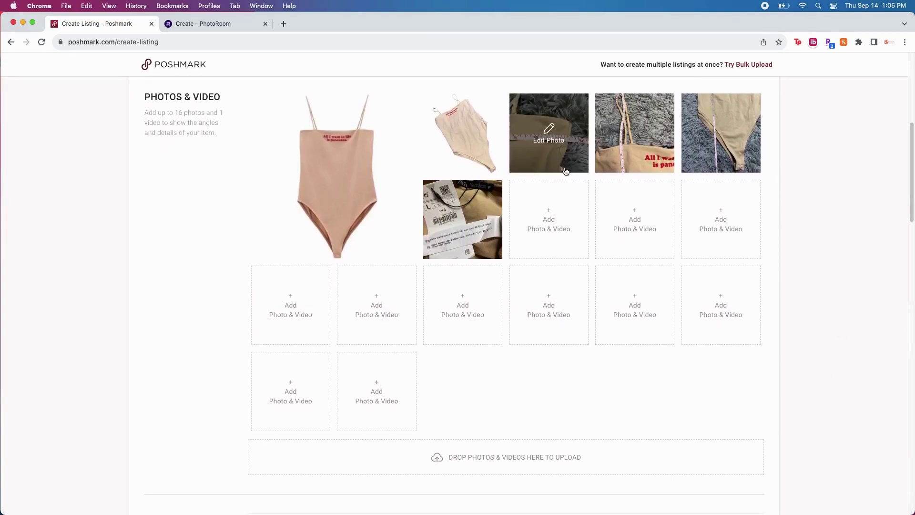
{"action": "scroll", "coordinate": [771, 244], "scroll_direction": "down", "scroll_amount": 1}
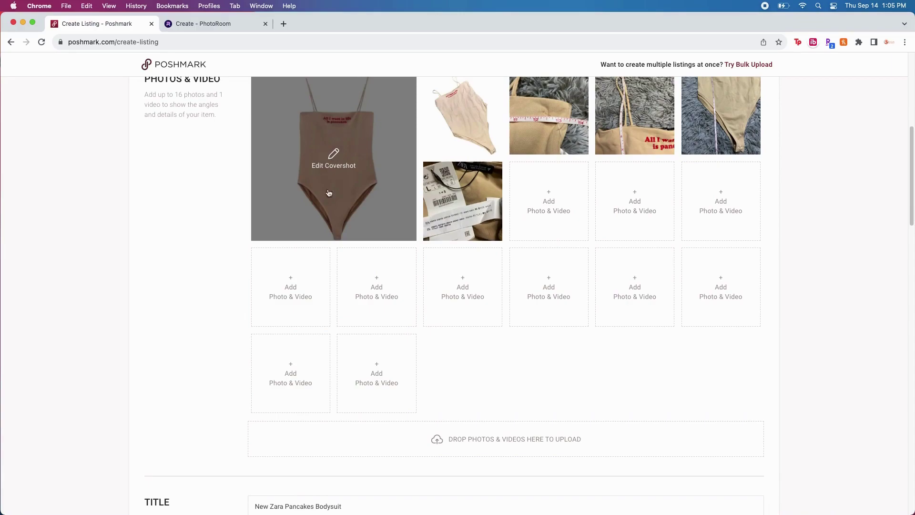
Set the listing's category to Women Tops
{"action": "scroll", "coordinate": [347, 181], "scroll_direction": "down", "scroll_amount": 10}
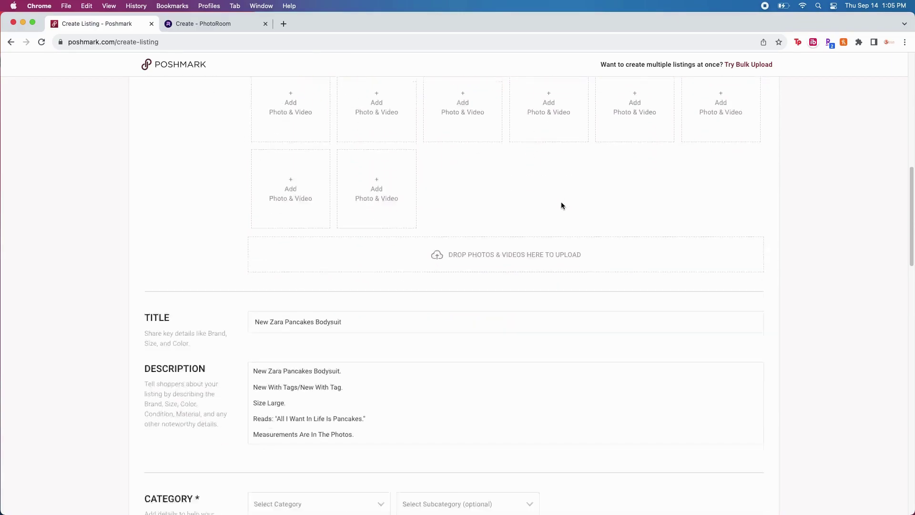
{"action": "scroll", "coordinate": [379, 354], "scroll_direction": "down", "scroll_amount": 8}
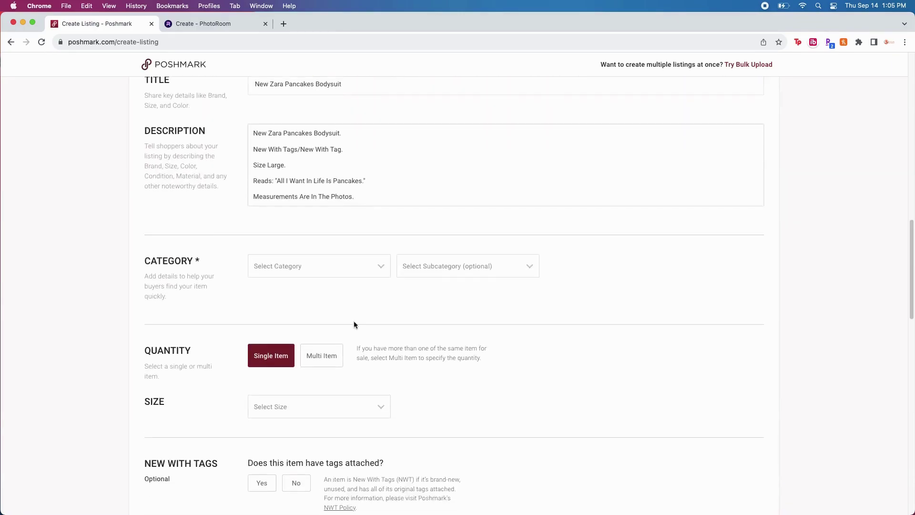
{"action": "left_click", "coordinate": [335, 270]}
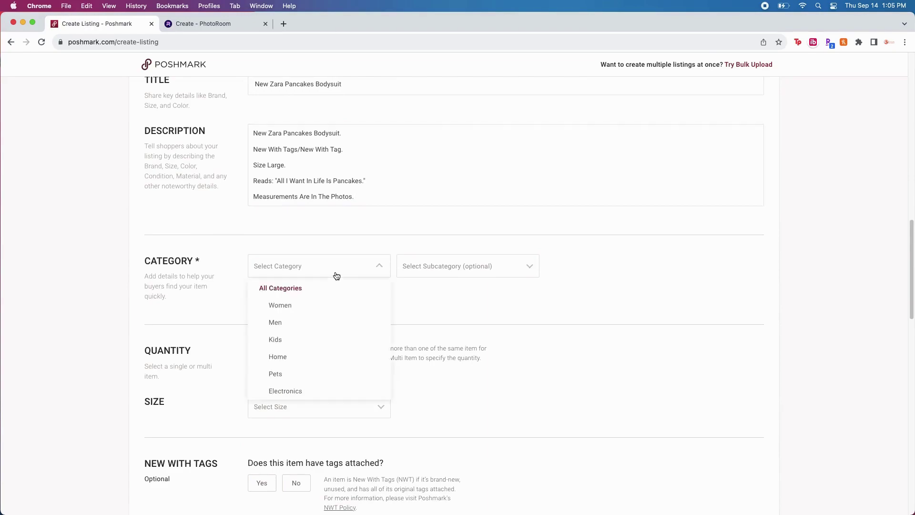
{"action": "left_click", "coordinate": [290, 307]}
{"action": "scroll", "coordinate": [317, 323], "scroll_direction": "down", "scroll_amount": 4}
{"action": "scroll", "coordinate": [317, 324], "scroll_direction": "down", "scroll_amount": 4}
{"action": "left_click", "coordinate": [288, 392]}
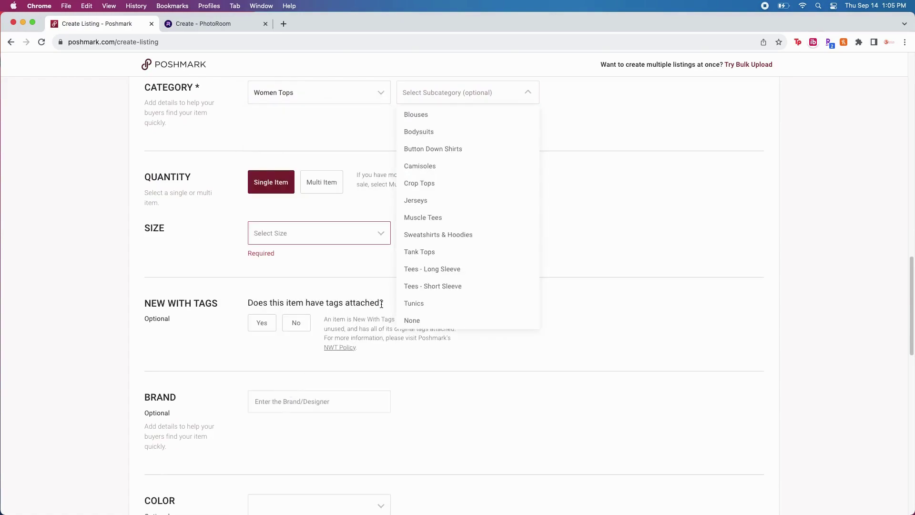
Set the subcategory under Women Tops to Bodysuits
{"action": "left_click", "coordinate": [603, 127]}
{"action": "scroll", "coordinate": [596, 219], "scroll_direction": "up", "scroll_amount": 2}
{"action": "scroll", "coordinate": [595, 222], "scroll_direction": "up", "scroll_amount": 3}
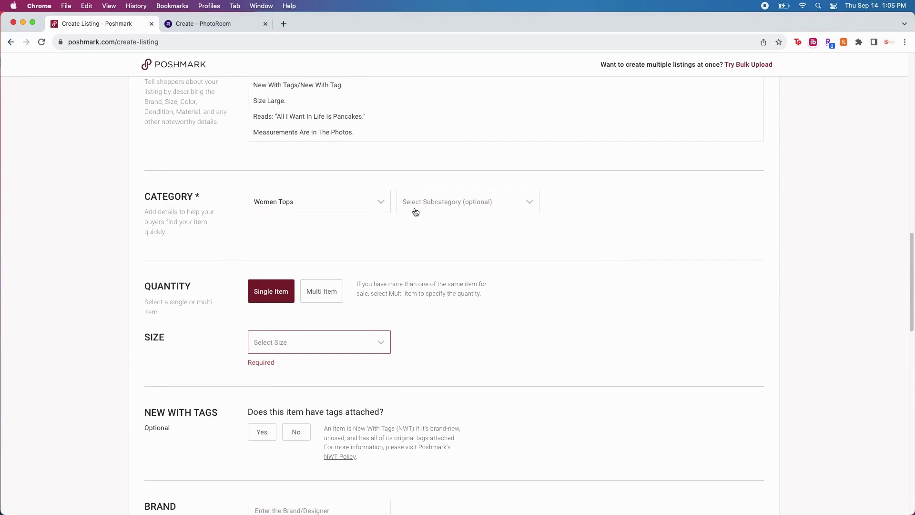
{"action": "left_click", "coordinate": [441, 209]}
{"action": "left_click", "coordinate": [445, 244]}
Set the standard size to L and mark the item as having tags attached
{"action": "scroll", "coordinate": [391, 253], "scroll_direction": "down", "scroll_amount": 1}
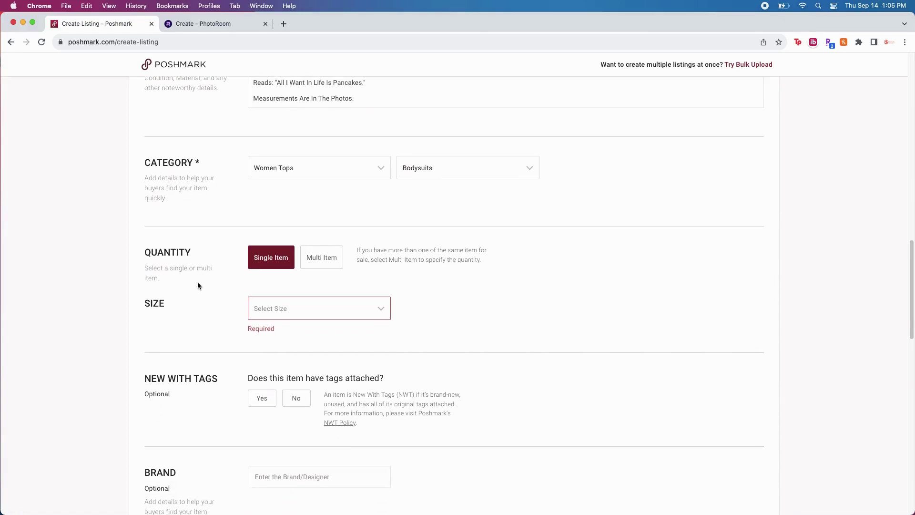
{"action": "scroll", "coordinate": [268, 264], "scroll_direction": "down", "scroll_amount": 4}
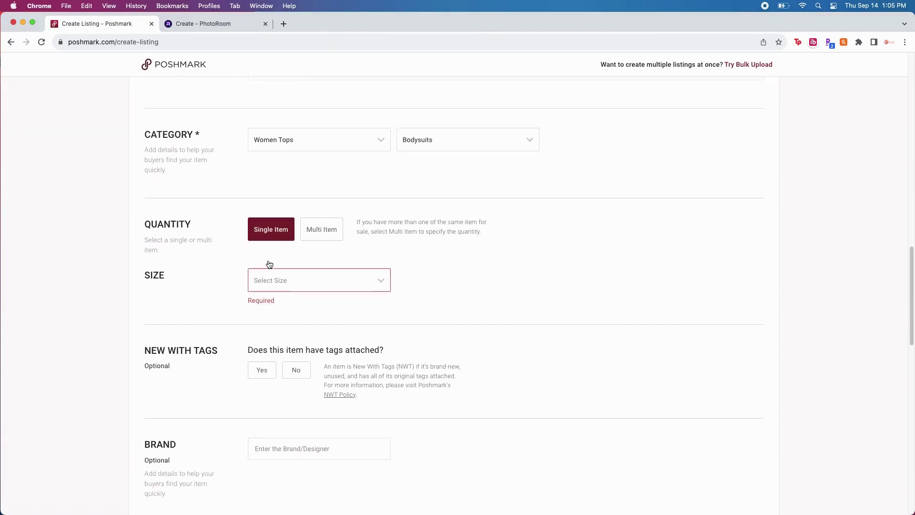
{"action": "left_click", "coordinate": [312, 179]}
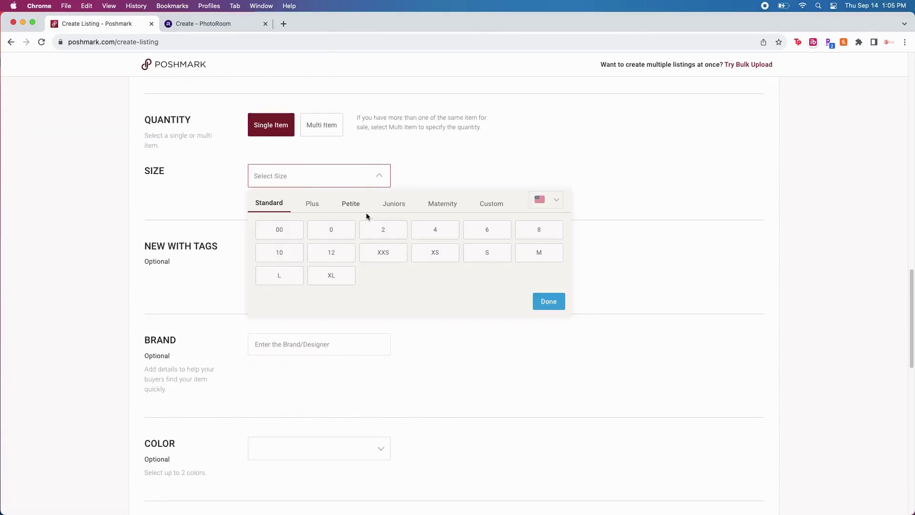
{"action": "left_click", "coordinate": [284, 276]}
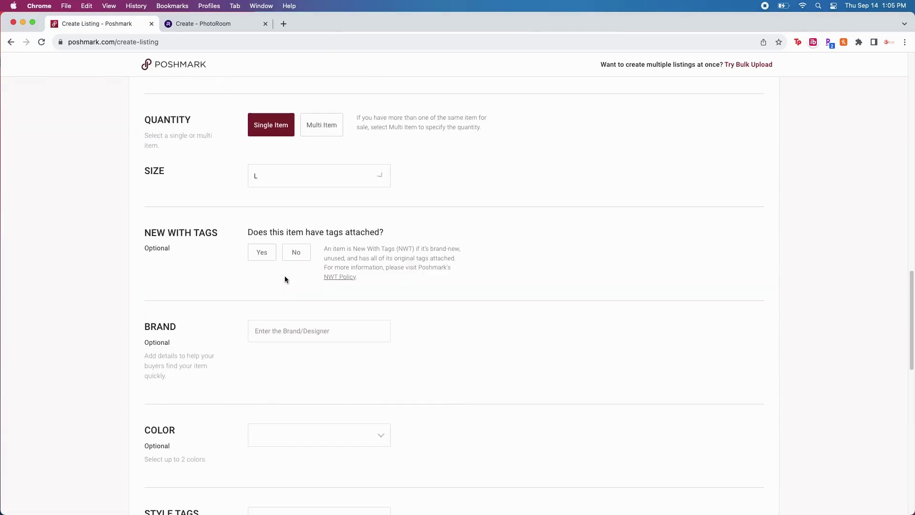
{"action": "left_click", "coordinate": [257, 253]}
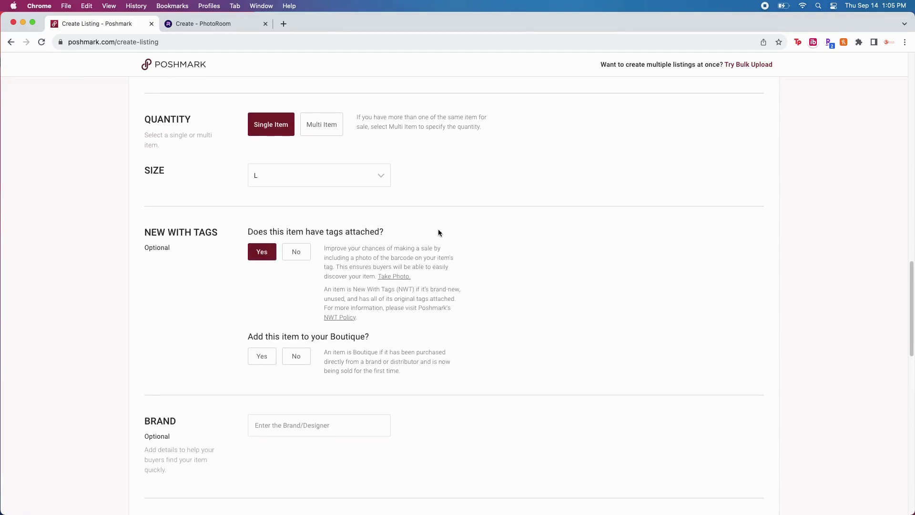
Set the listing's brand to Zara
{"action": "scroll", "coordinate": [438, 231], "scroll_direction": "down", "scroll_amount": 1}
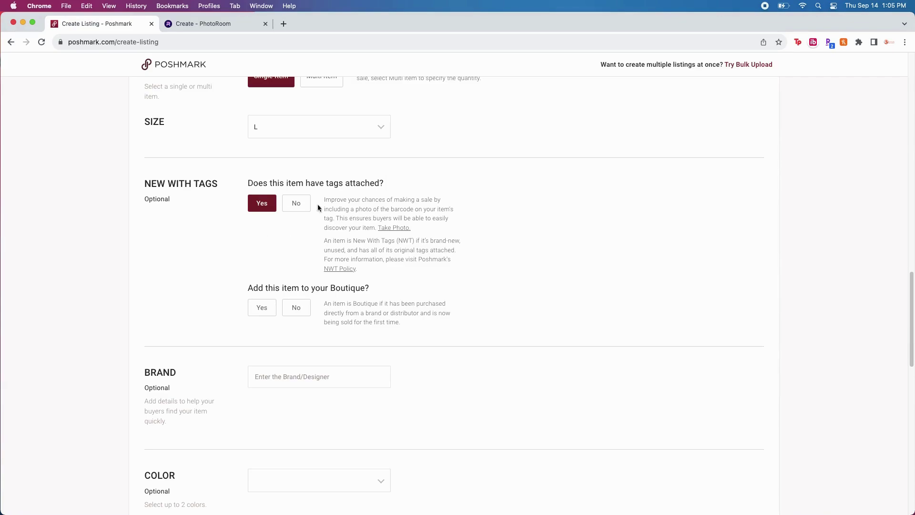
{"action": "scroll", "coordinate": [214, 220], "scroll_direction": "down", "scroll_amount": 5}
{"action": "left_click", "coordinate": [327, 263]}
{"action": "type", "text": "Zara"}
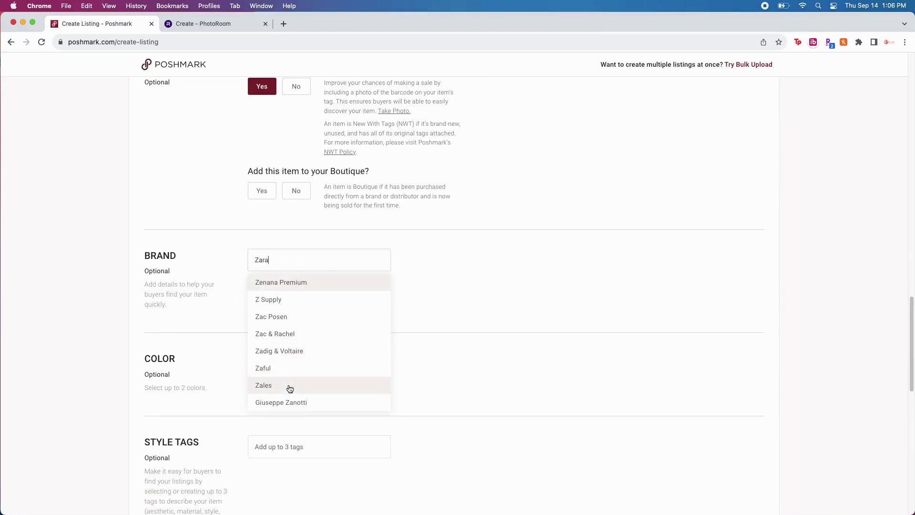
{"action": "left_click", "coordinate": [287, 266]}
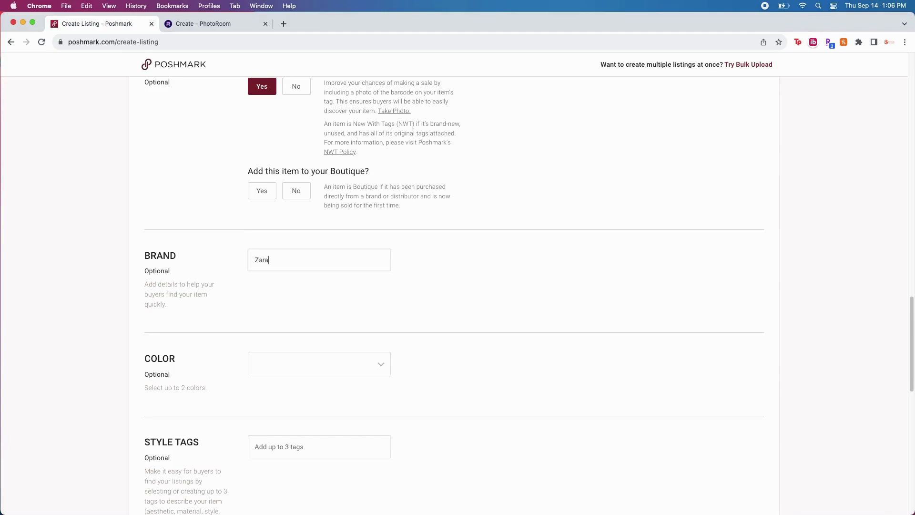
{"action": "double_click", "coordinate": [365, 261]}
{"action": "type", "text": "Za"}
{"action": "left_click", "coordinate": [342, 279]}
Set the item's colors to Cream and Red
{"action": "scroll", "coordinate": [426, 285], "scroll_direction": "down", "scroll_amount": 3}
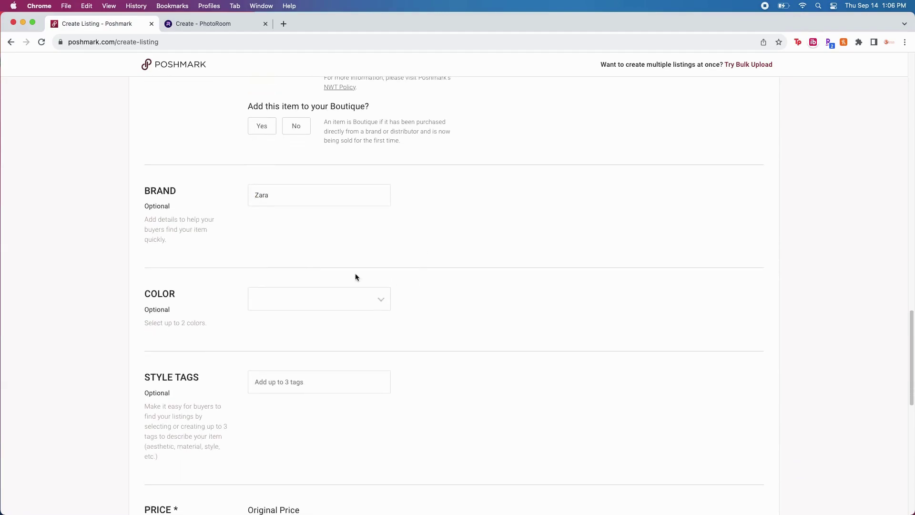
{"action": "left_click", "coordinate": [310, 298]}
{"action": "left_click", "coordinate": [322, 234]}
{"action": "left_click", "coordinate": [269, 166]}
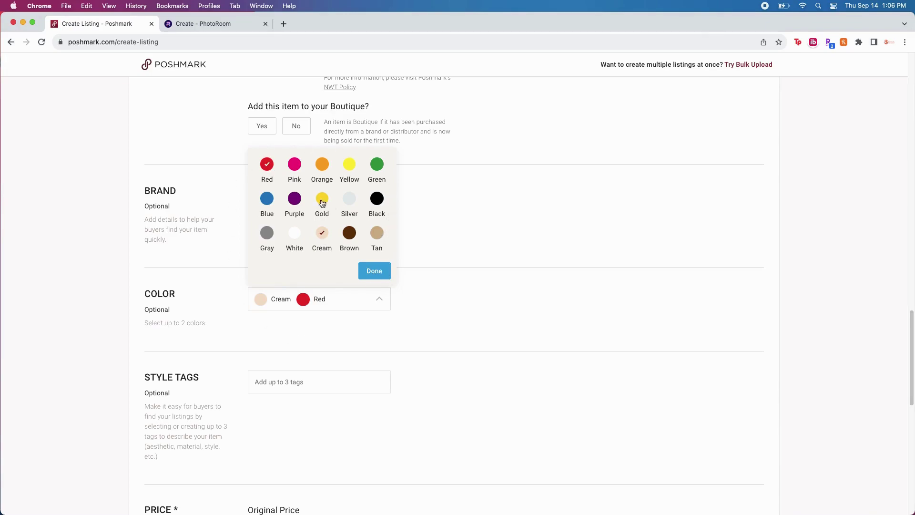
{"action": "left_click", "coordinate": [371, 273]}
Add the style tags Athleisure and Casual to the listing
{"action": "scroll", "coordinate": [424, 303], "scroll_direction": "down", "scroll_amount": 3}
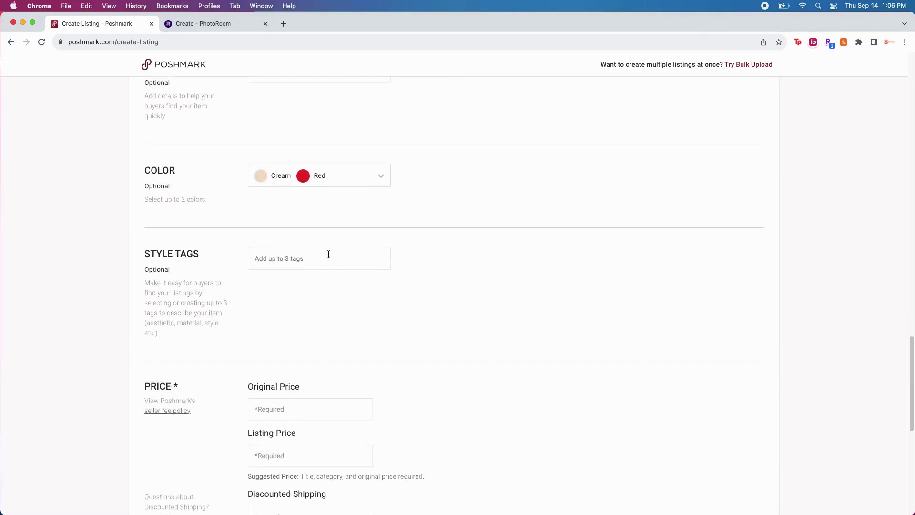
{"action": "left_click", "coordinate": [314, 259]}
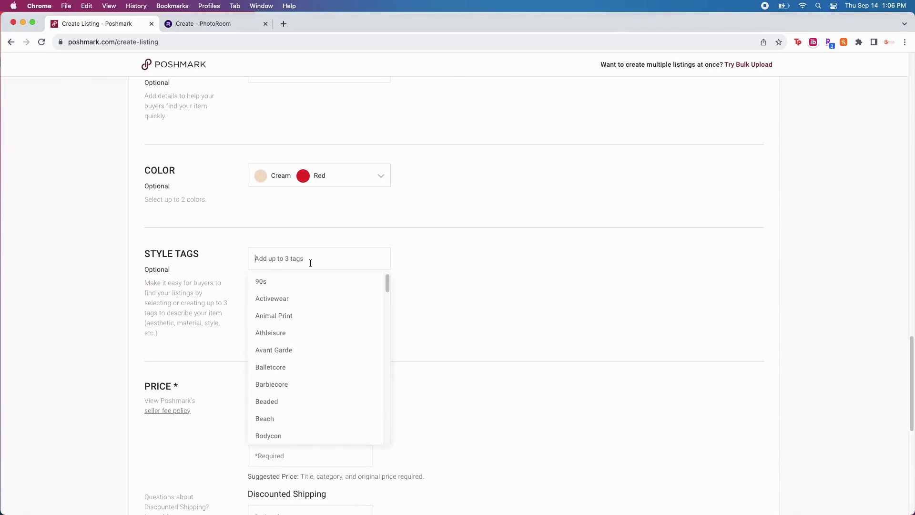
{"action": "left_click", "coordinate": [289, 336]}
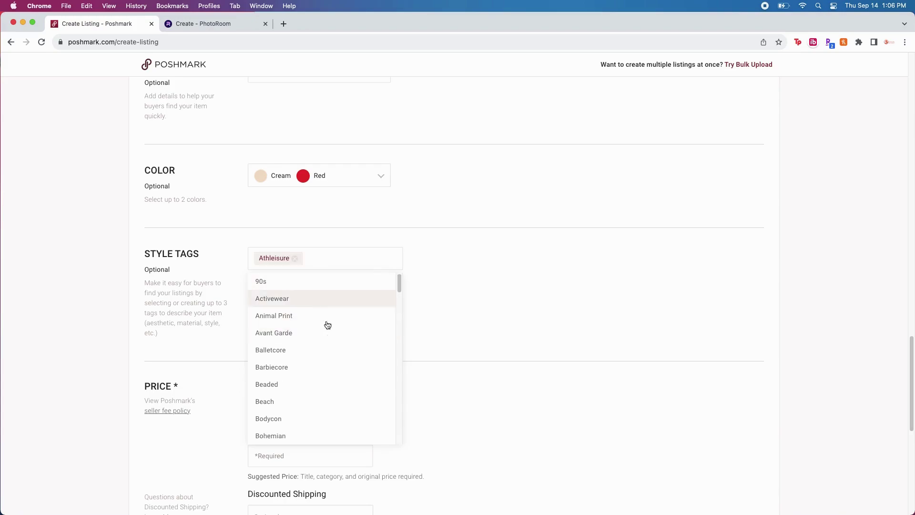
{"action": "scroll", "coordinate": [340, 349], "scroll_direction": "down", "scroll_amount": 2}
{"action": "scroll", "coordinate": [340, 348], "scroll_direction": "down", "scroll_amount": 3}
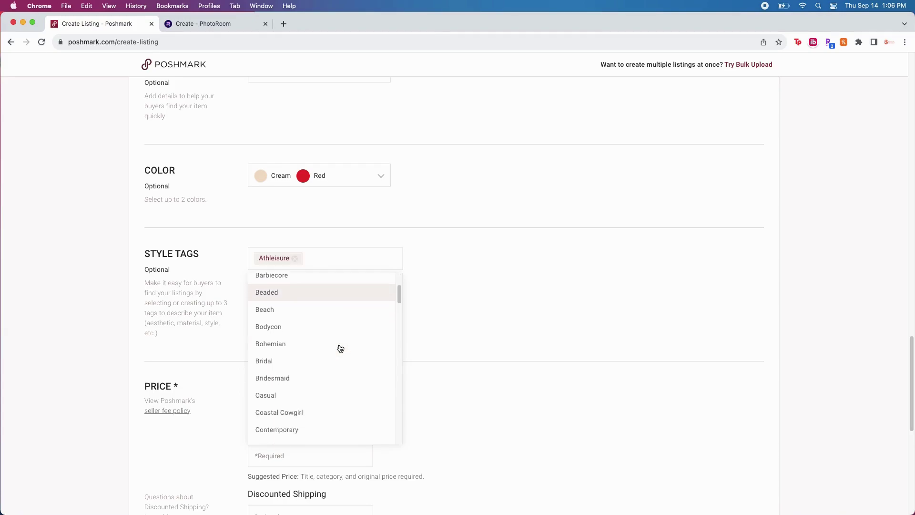
{"action": "left_click", "coordinate": [296, 367]}
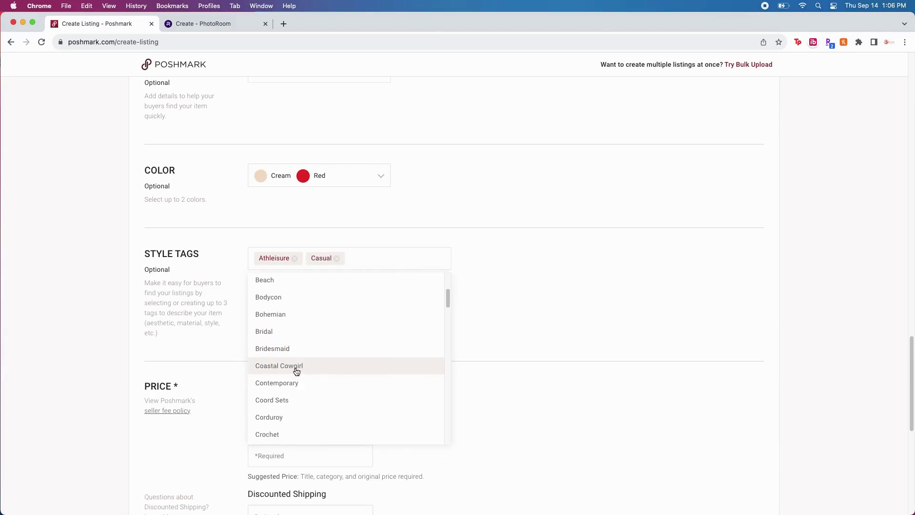
Look through the suggested style tags and add Designer as the third tag
{"action": "scroll", "coordinate": [358, 345], "scroll_direction": "down", "scroll_amount": 1}
{"action": "scroll", "coordinate": [358, 344], "scroll_direction": "down", "scroll_amount": 6}
{"action": "scroll", "coordinate": [358, 344], "scroll_direction": "down", "scroll_amount": 3}
{"action": "scroll", "coordinate": [358, 343], "scroll_direction": "up", "scroll_amount": 6}
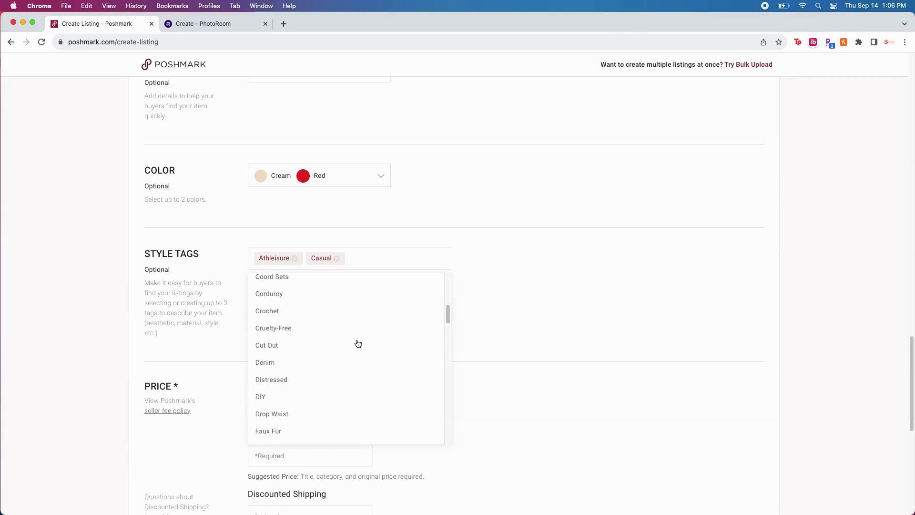
{"action": "left_click", "coordinate": [392, 254]}
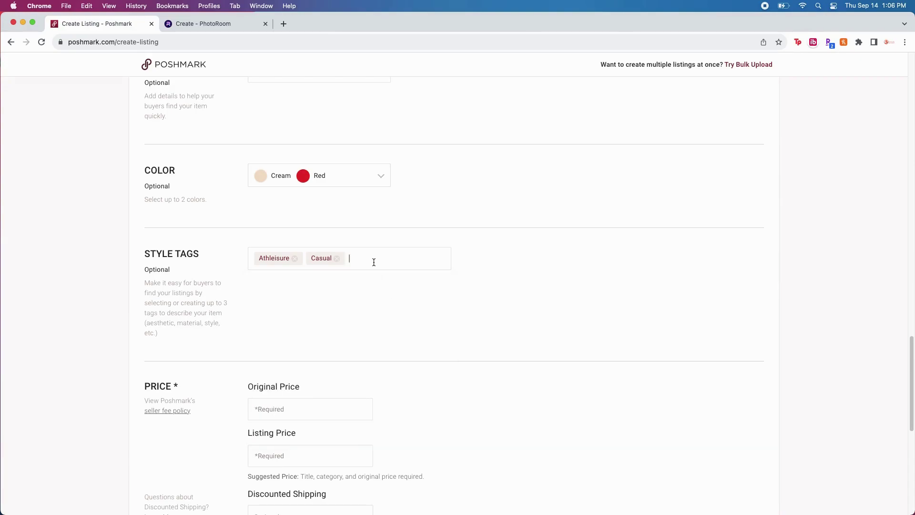
{"action": "left_click", "coordinate": [373, 261]}
{"action": "scroll", "coordinate": [365, 364], "scroll_direction": "down", "scroll_amount": 2}
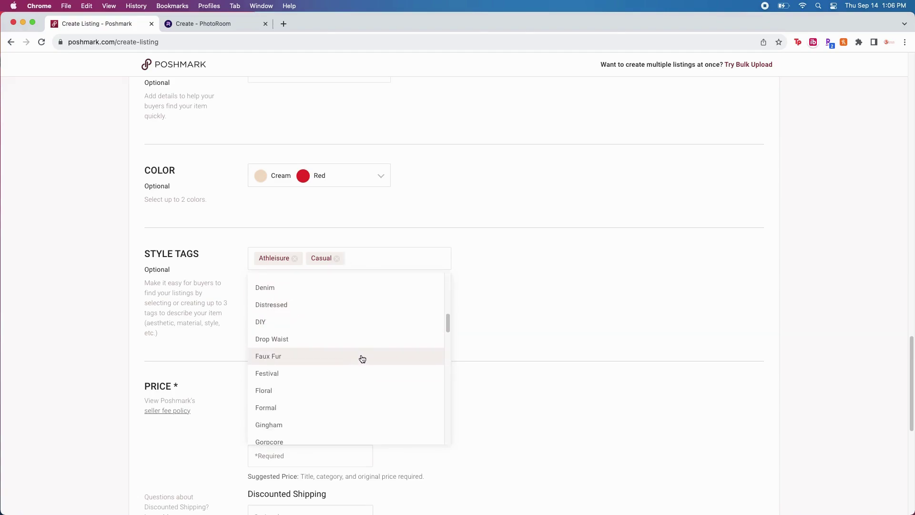
{"action": "scroll", "coordinate": [363, 359], "scroll_direction": "down", "scroll_amount": 5}
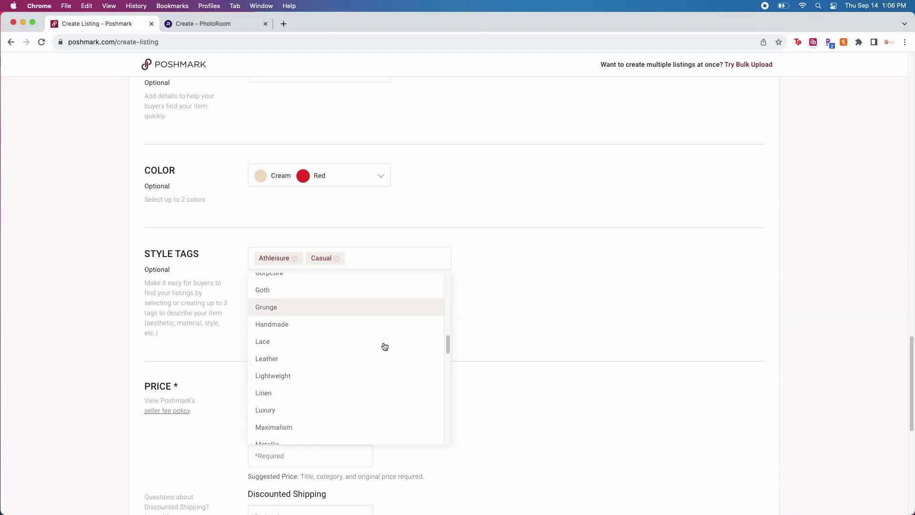
{"action": "scroll", "coordinate": [324, 368], "scroll_direction": "down", "scroll_amount": 2}
{"action": "scroll", "coordinate": [325, 368], "scroll_direction": "up", "scroll_amount": 5}
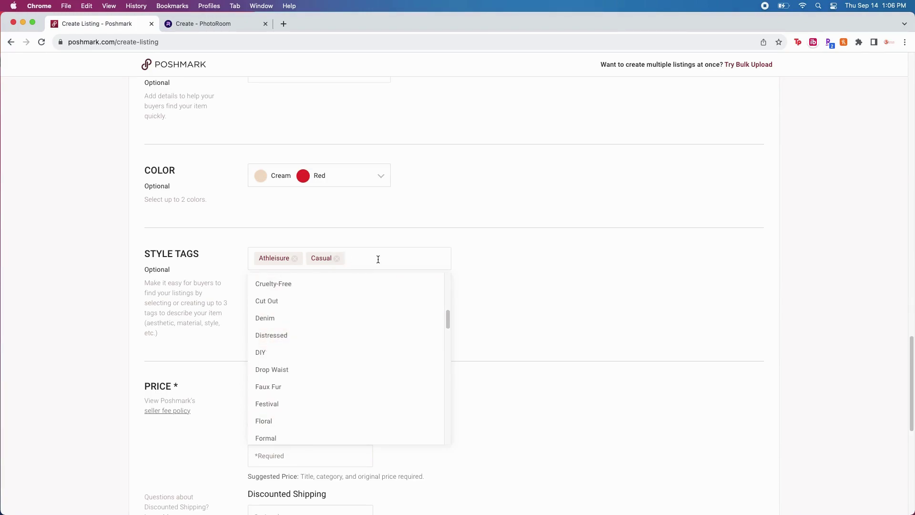
{"action": "type", "text": "design"}
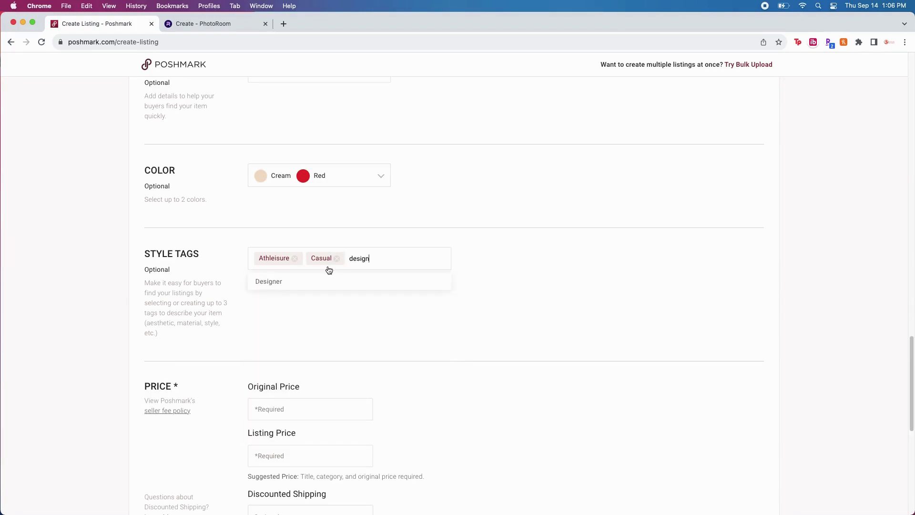
{"action": "left_click", "coordinate": [288, 283]}
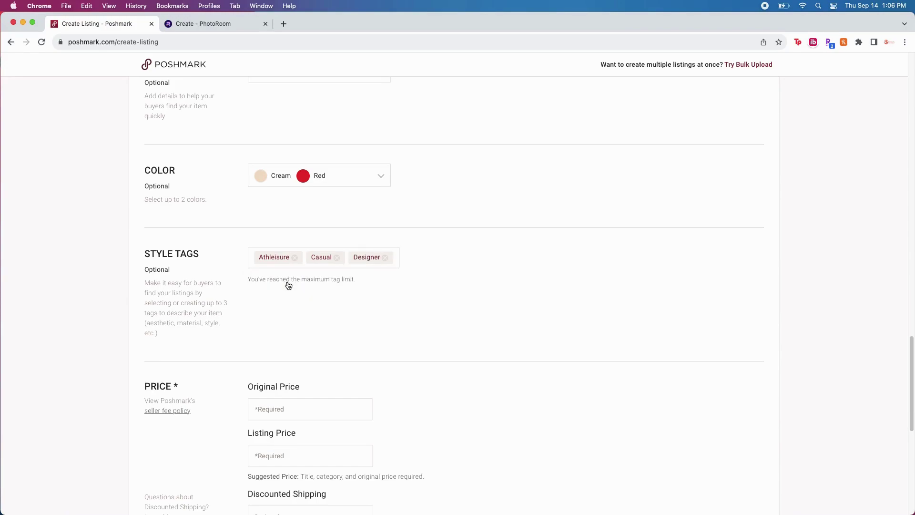
Set the original price to 0 and the listing price to 25
{"action": "scroll", "coordinate": [513, 317], "scroll_direction": "down", "scroll_amount": 3}
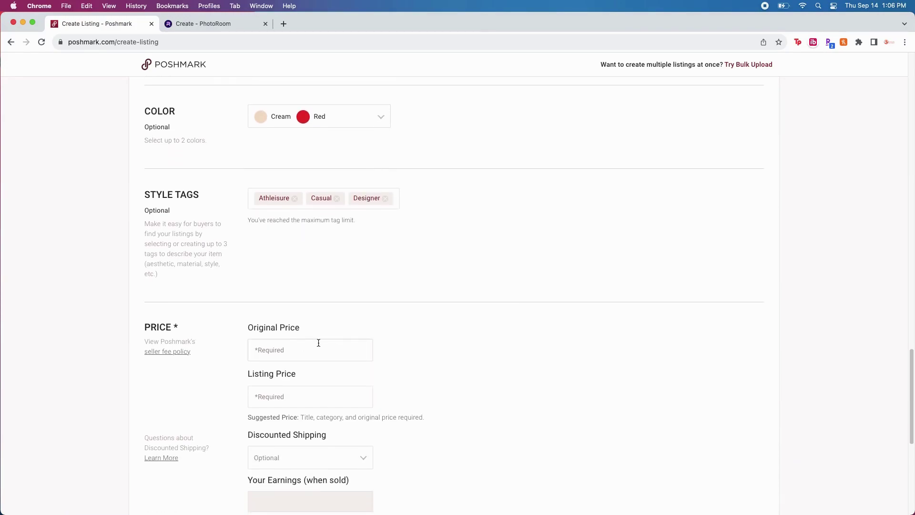
{"action": "type", "text": "0"}
{"action": "scroll", "coordinate": [482, 338], "scroll_direction": "down", "scroll_amount": 3}
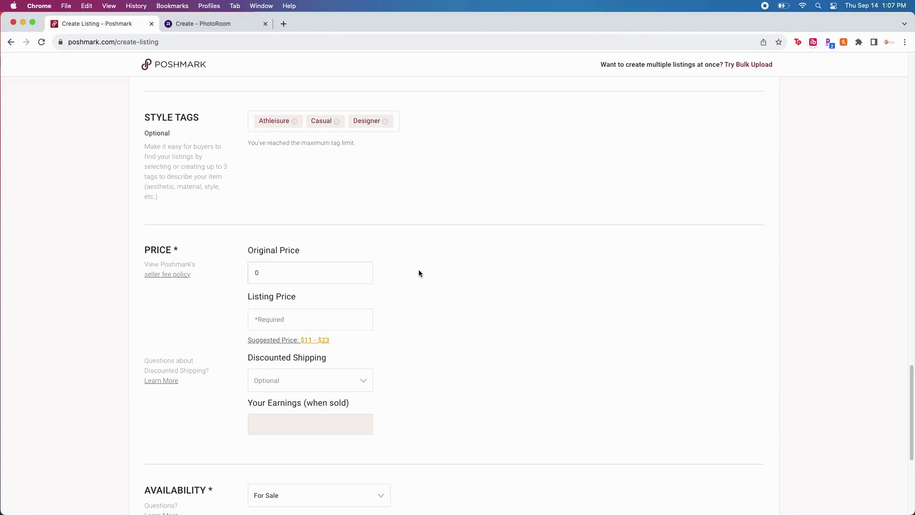
{"action": "left_click", "coordinate": [286, 272]}
{"action": "type", "text": "25"}
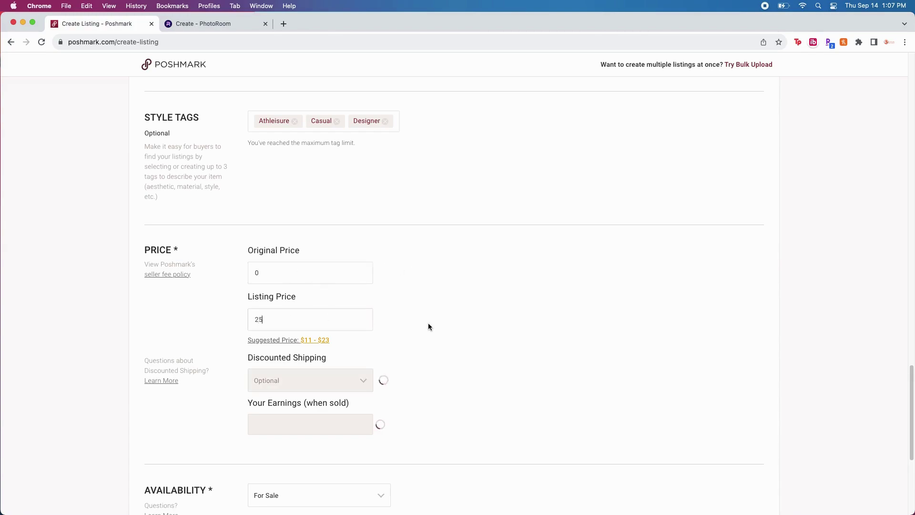
Browse the similar sold listings behind the suggested price, and close them again
{"action": "left_click", "coordinate": [321, 338]}
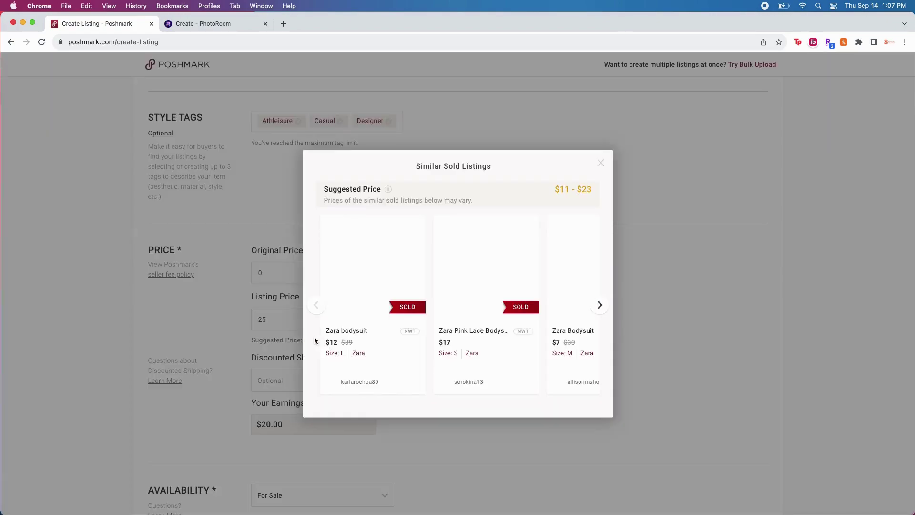
{"action": "left_click", "coordinate": [600, 306]}
{"action": "left_click", "coordinate": [601, 306]}
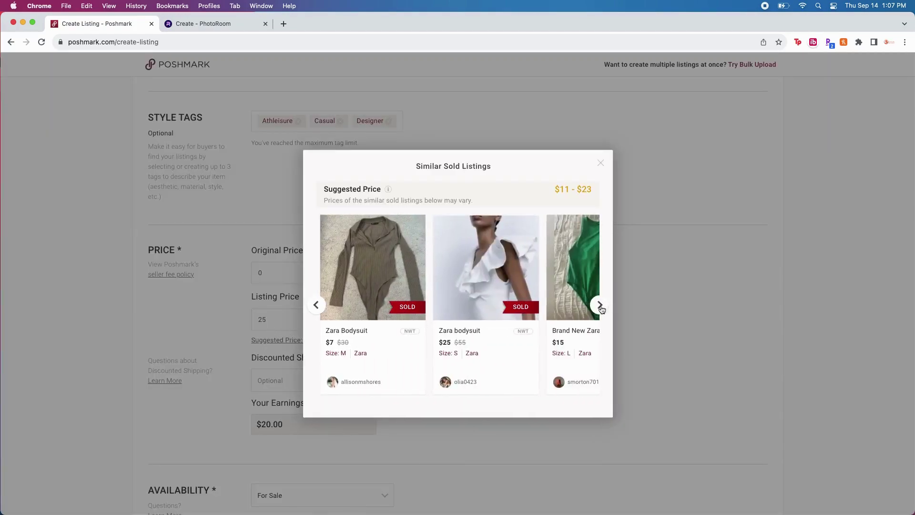
{"action": "left_click", "coordinate": [600, 306]}
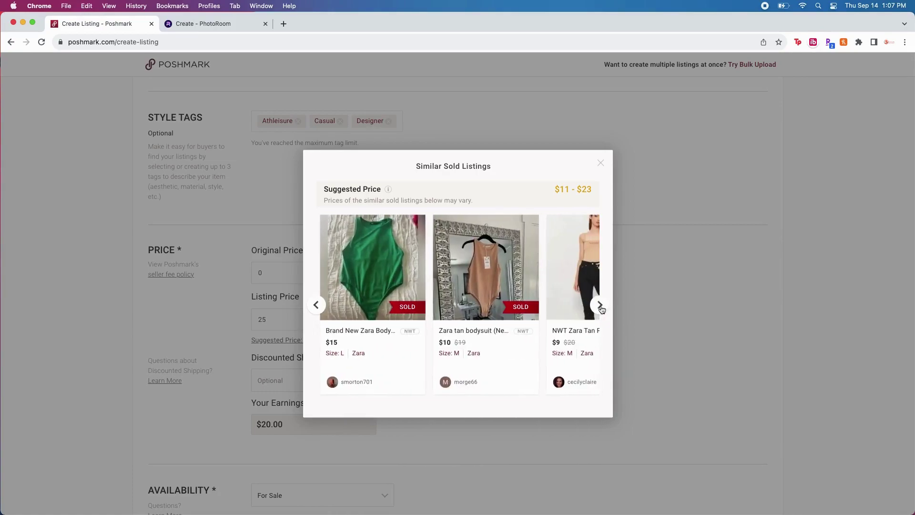
{"action": "left_click", "coordinate": [600, 306]}
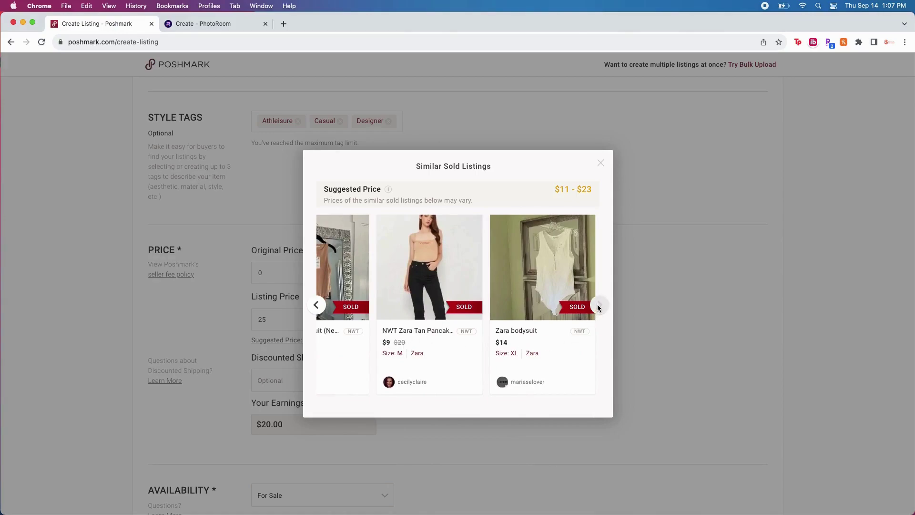
{"action": "left_click", "coordinate": [600, 163]}
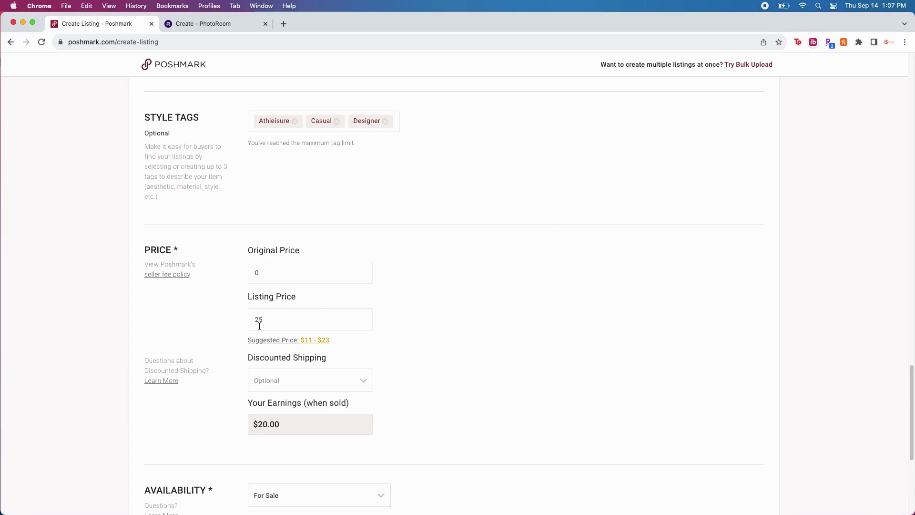
Check the discounted shipping options without choosing one
{"action": "scroll", "coordinate": [434, 327], "scroll_direction": "down", "scroll_amount": 5}
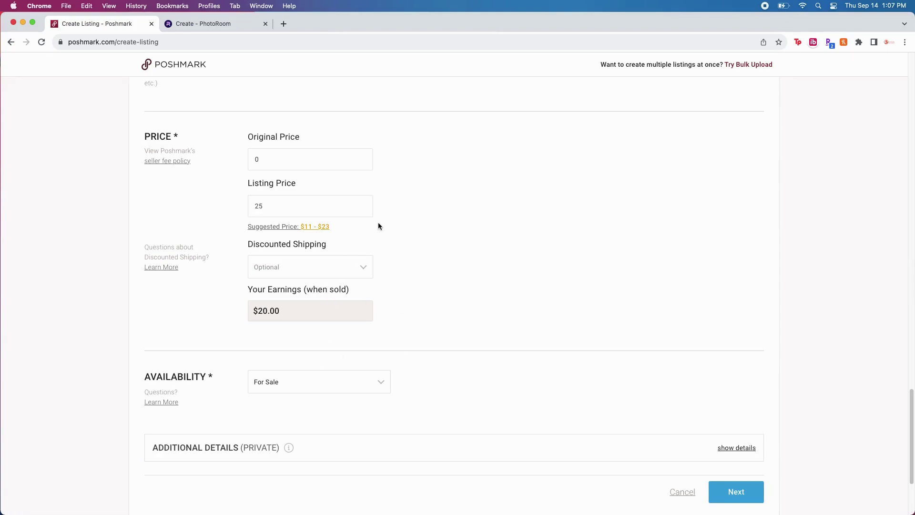
{"action": "left_click", "coordinate": [272, 206]}
{"action": "scroll", "coordinate": [345, 236], "scroll_direction": "down", "scroll_amount": 2}
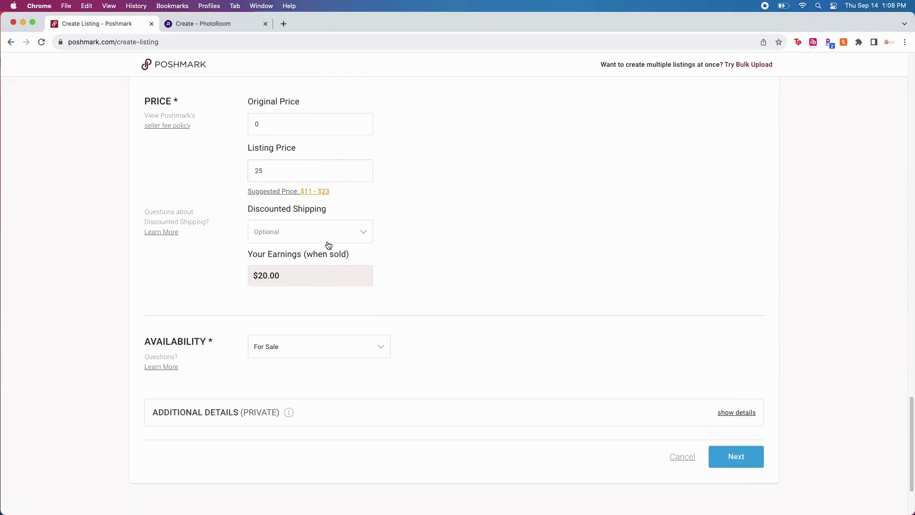
{"action": "left_click", "coordinate": [367, 235]}
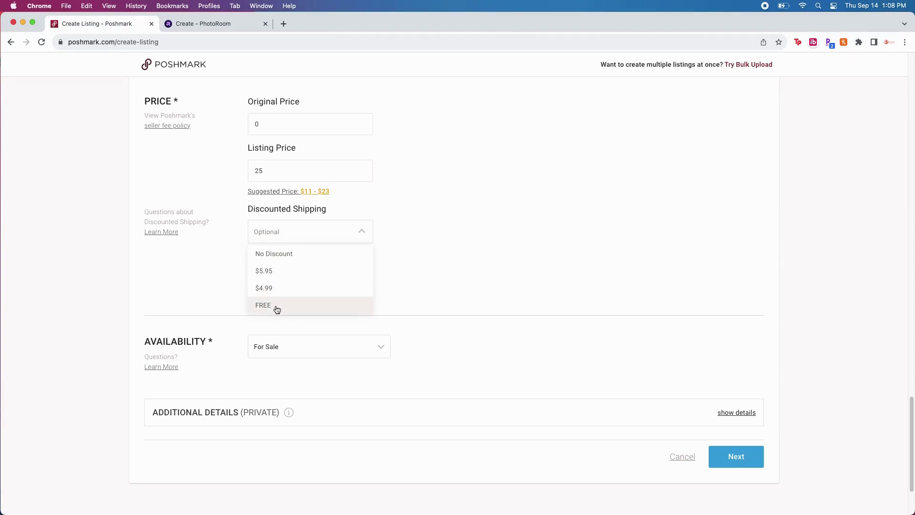
{"action": "left_click", "coordinate": [482, 245]}
Try the Drops availability with September 15, 2023 as the drop date, and return the listing to For Sale
{"action": "scroll", "coordinate": [482, 242], "scroll_direction": "down", "scroll_amount": 3}
{"action": "left_click", "coordinate": [384, 247]}
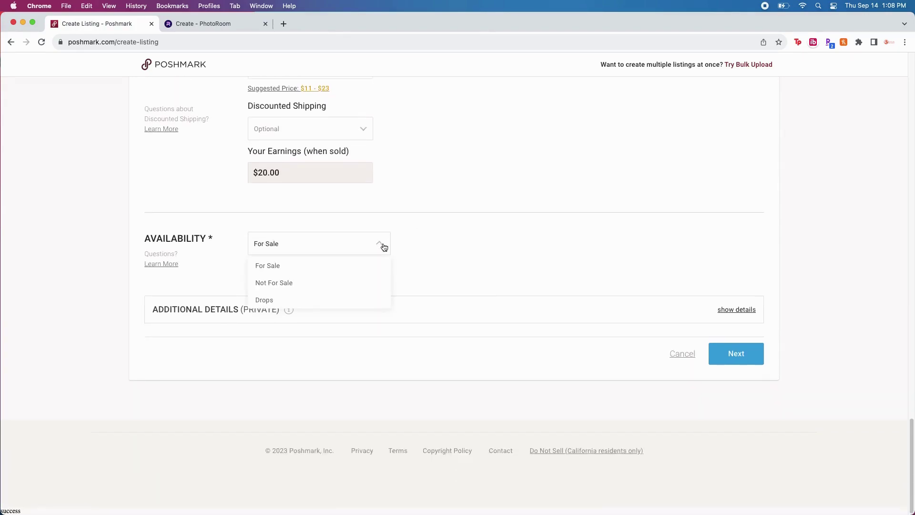
{"action": "left_click", "coordinate": [284, 303]}
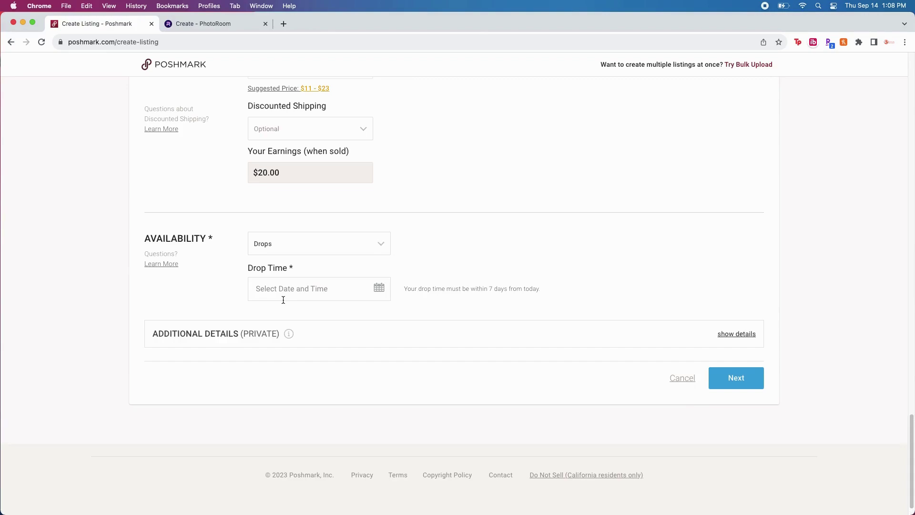
{"action": "left_click", "coordinate": [384, 289]}
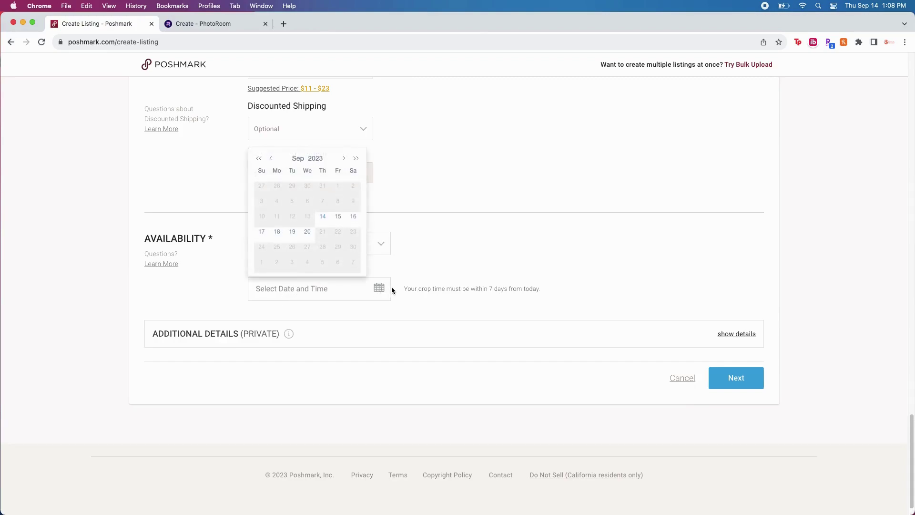
{"action": "left_click", "coordinate": [338, 217]}
{"action": "left_click", "coordinate": [510, 245]}
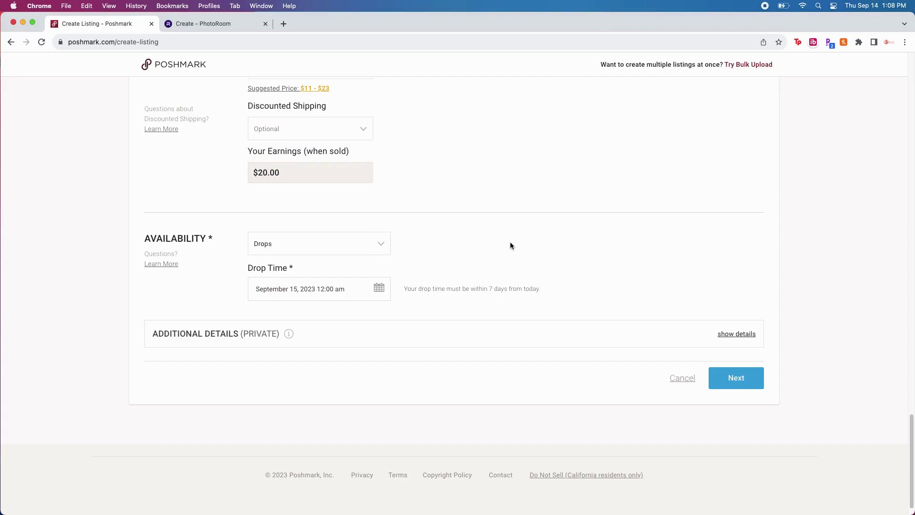
{"action": "left_click", "coordinate": [387, 245]}
{"action": "left_click", "coordinate": [317, 266]}
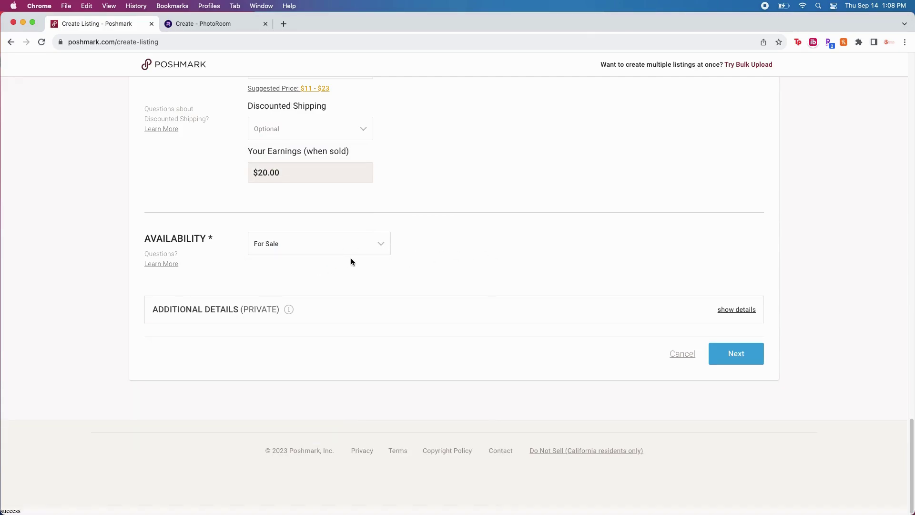
Set the availability to Drops with a drop time of September 15, 2023 08:00 am
{"action": "left_click", "coordinate": [383, 246]}
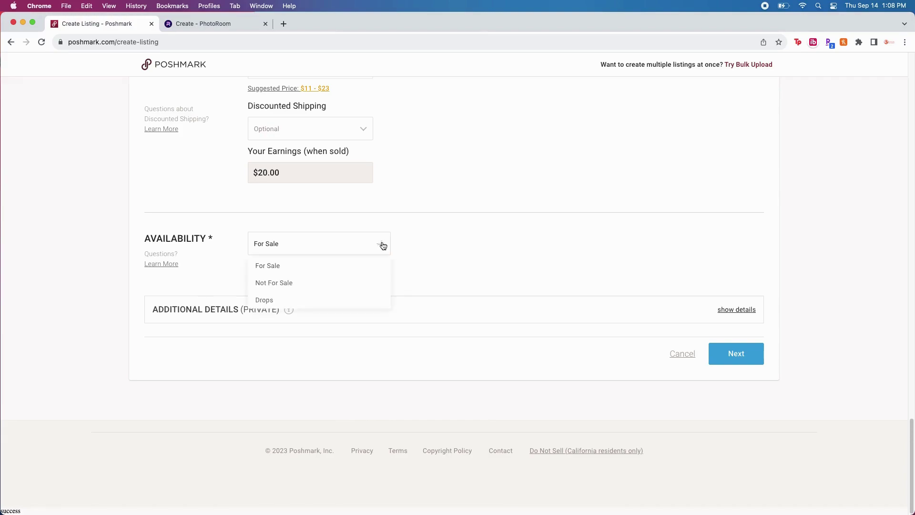
{"action": "left_click", "coordinate": [275, 302]}
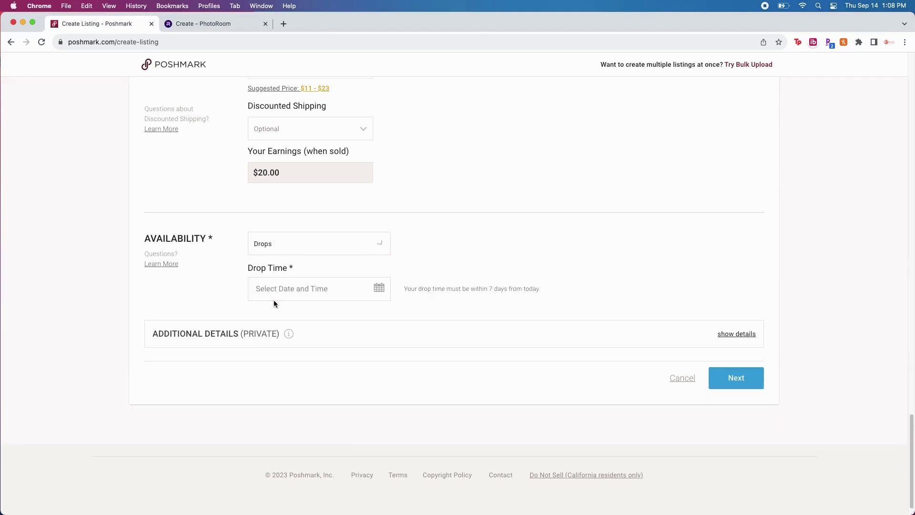
{"action": "left_click", "coordinate": [373, 298]}
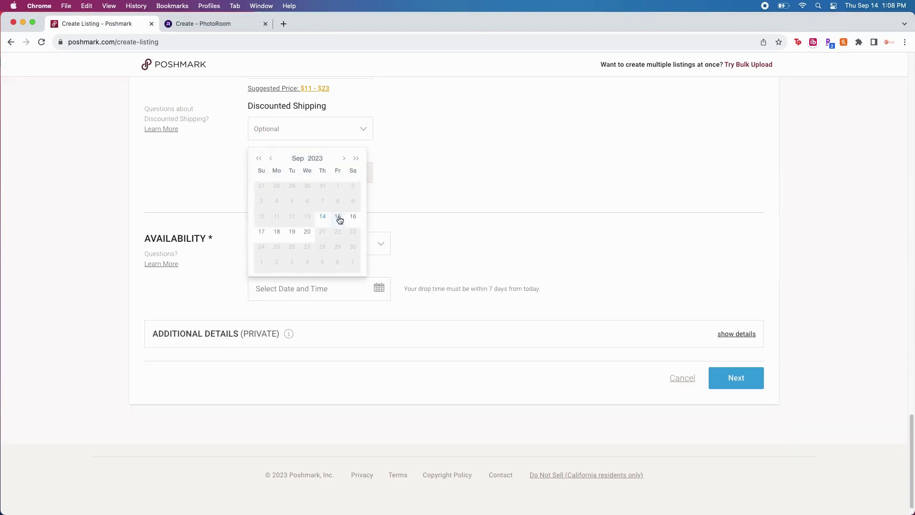
{"action": "left_click", "coordinate": [339, 217]}
{"action": "scroll", "coordinate": [271, 234], "scroll_direction": "down", "scroll_amount": 3}
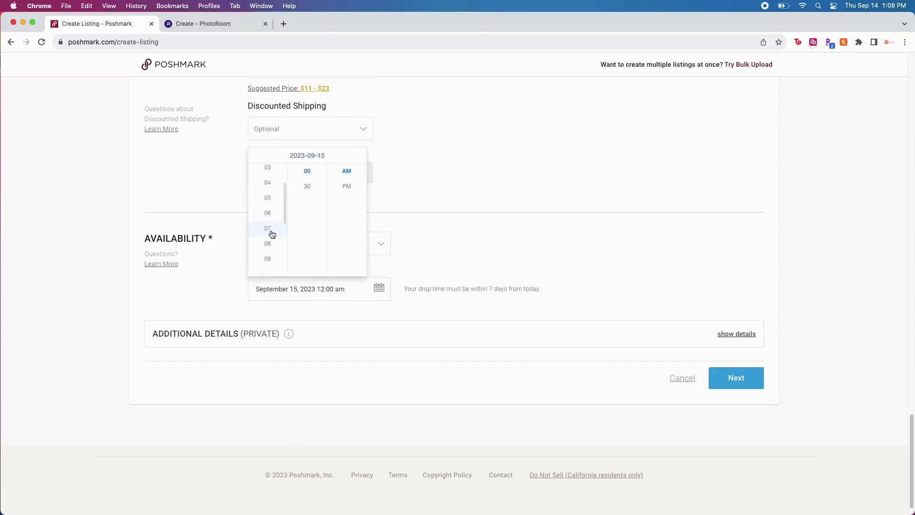
{"action": "left_click", "coordinate": [268, 196]}
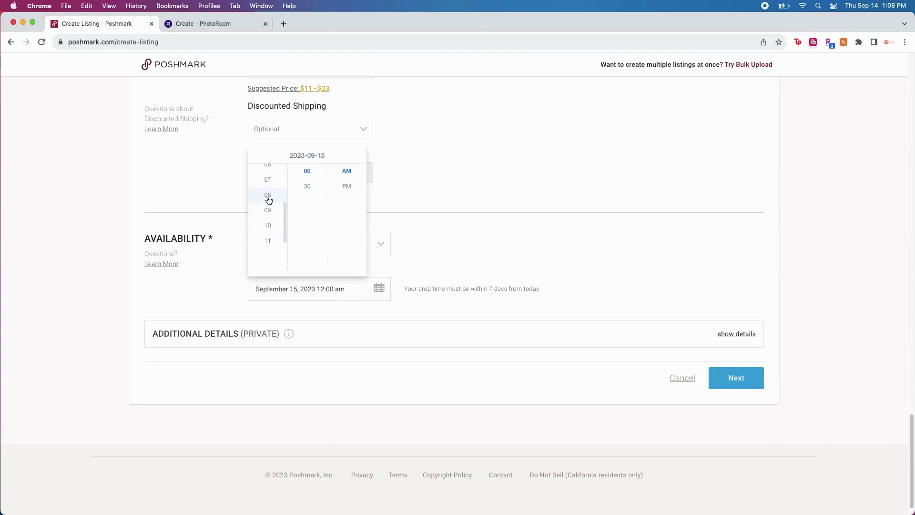
{"action": "left_click", "coordinate": [450, 244]}
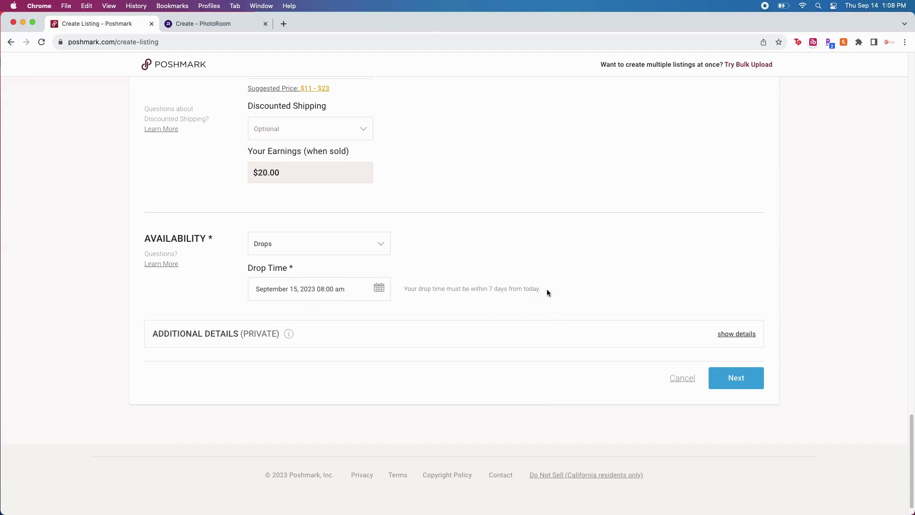
In the private additional details, enter cost price 35 and other info "Location: Blue bin in hallways closet / In shelf next to closet"
{"action": "left_click", "coordinate": [731, 336]}
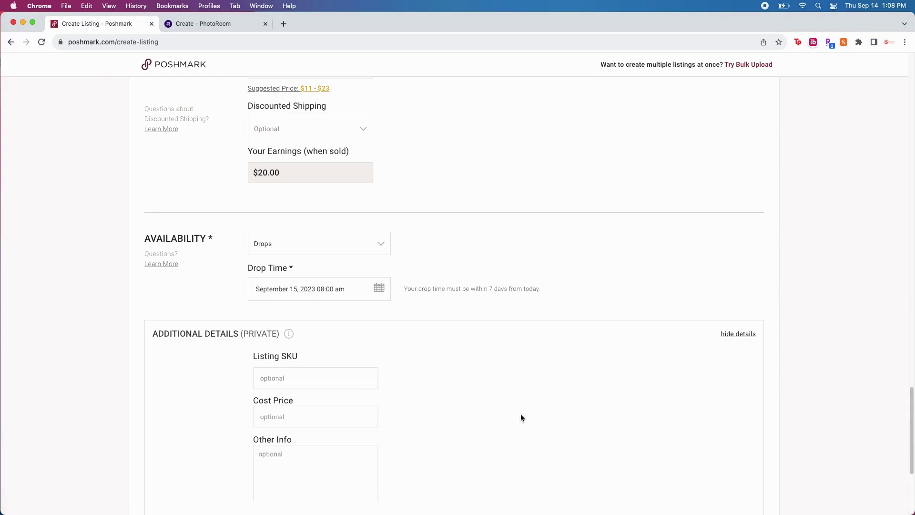
{"action": "scroll", "coordinate": [490, 418], "scroll_direction": "down", "scroll_amount": 5}
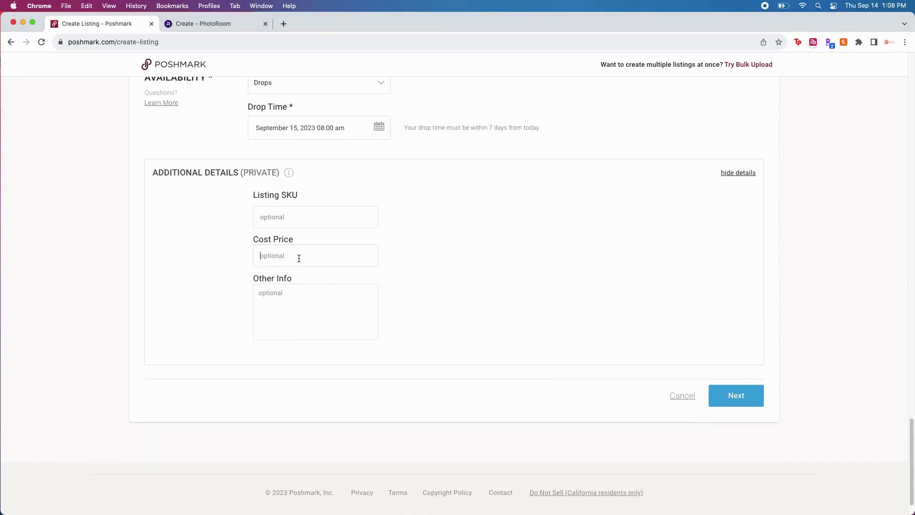
{"action": "type", "text": "35"}
{"action": "left_click", "coordinate": [292, 302]}
{"action": "type", "text": "Location: Blue bin in hal"}
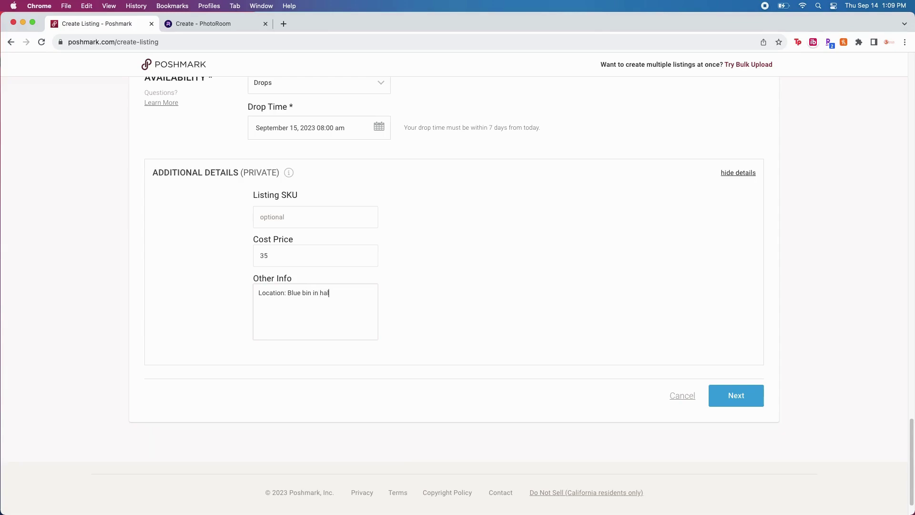
{"action": "type", "text": "lways closet / In shelf next to closet/"}
Set the listing SKU to ZARA0001 and collapse the private additional details
{"action": "left_click", "coordinate": [281, 214]}
{"action": "type", "text": "Z"}
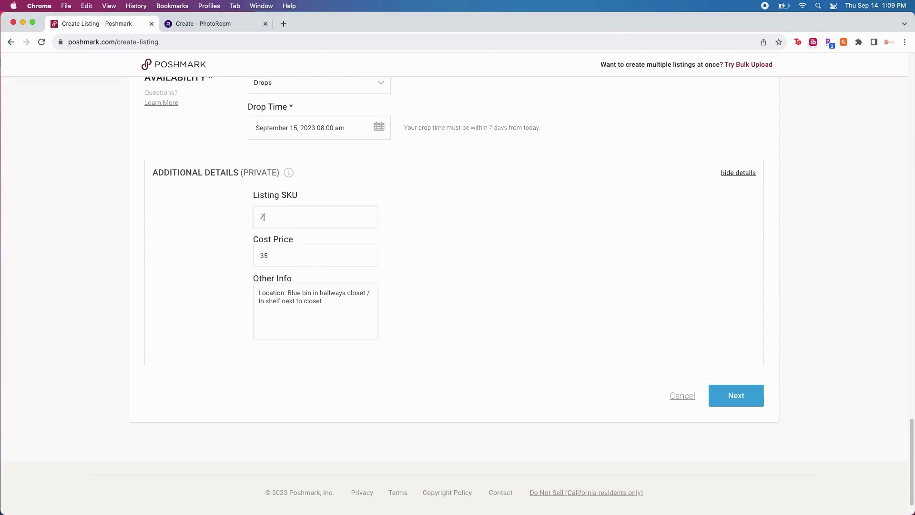
{"action": "type", "text": "ARA0001"}
{"action": "left_click", "coordinate": [744, 174]}
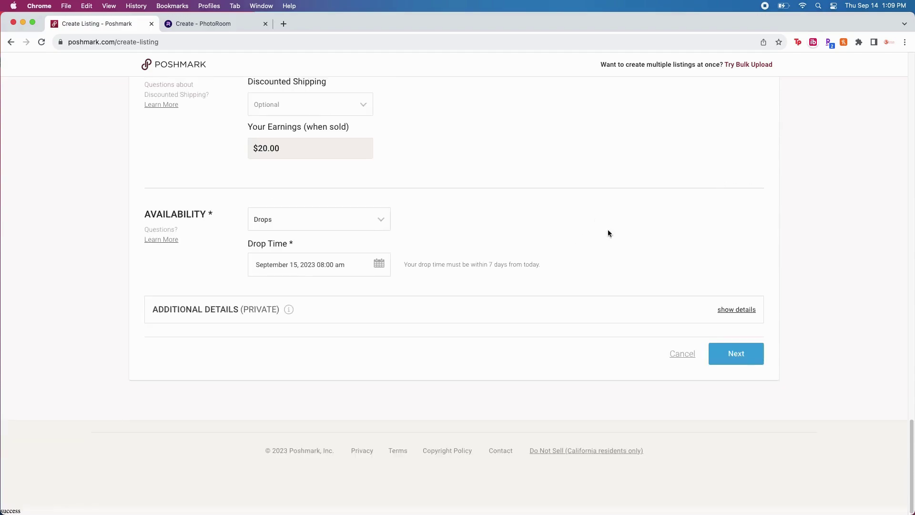
Publish the bodysuit listing without connecting any social network, and open My Closet
{"action": "left_click", "coordinate": [739, 355]}
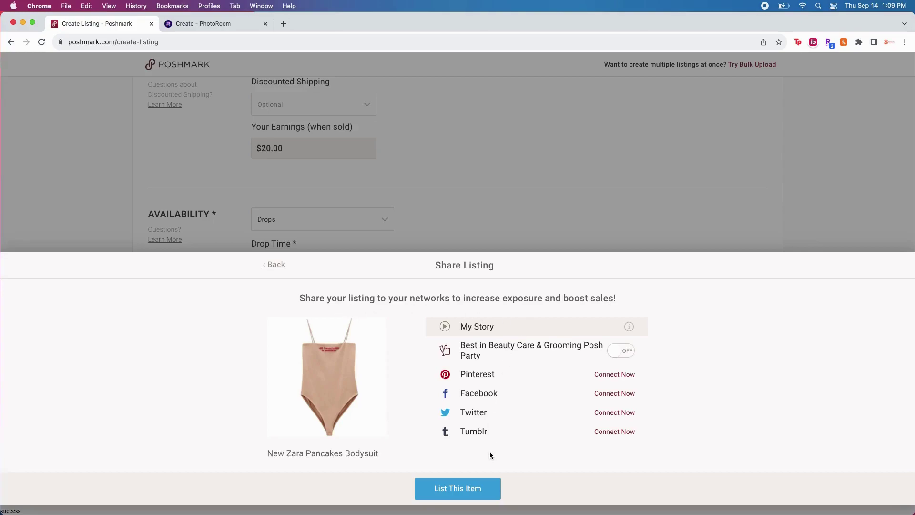
{"action": "left_click", "coordinate": [458, 494]}
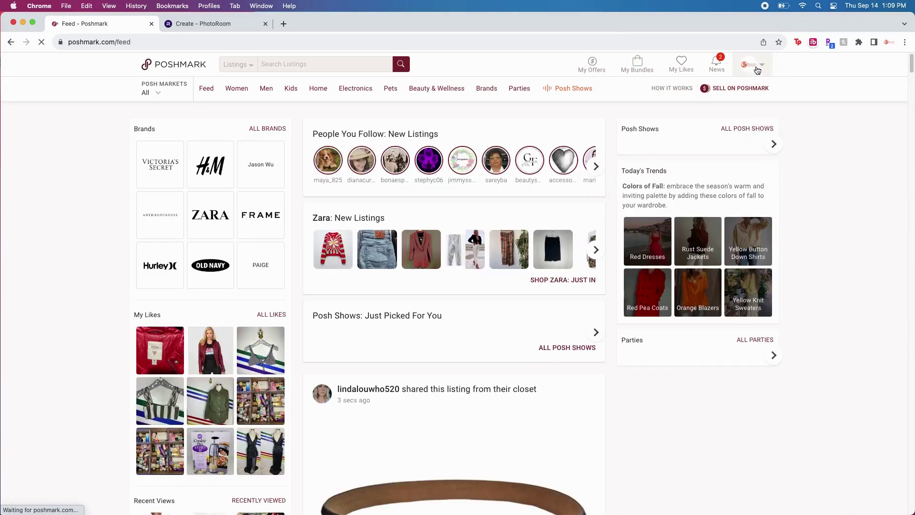
{"action": "left_click", "coordinate": [757, 71]}
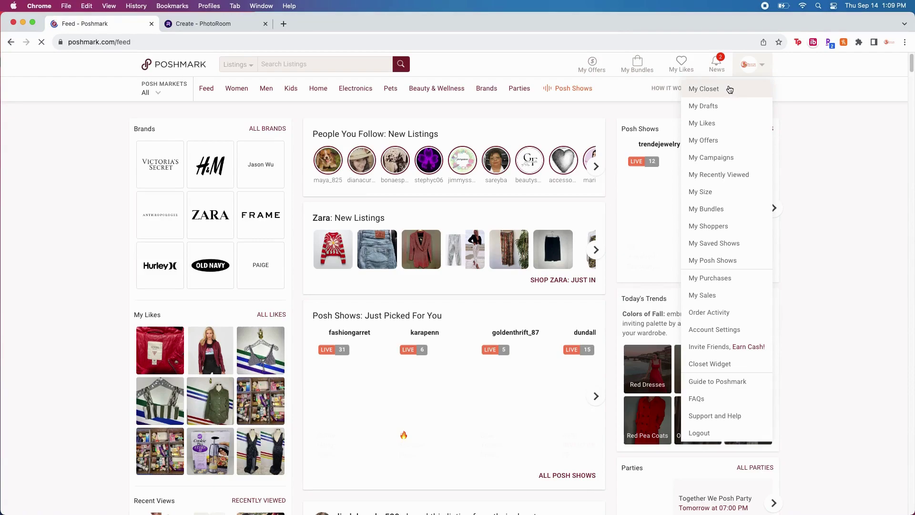
{"action": "left_click", "coordinate": [731, 89]}
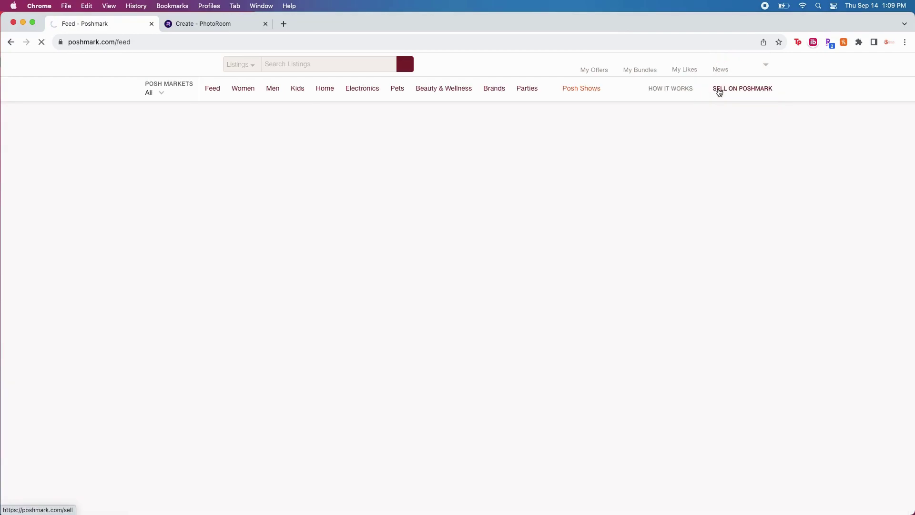
Look through the closet's listings and check how the new Zara Pancakes bodysuit is displayed
{"action": "scroll", "coordinate": [339, 385], "scroll_direction": "down", "scroll_amount": 3}
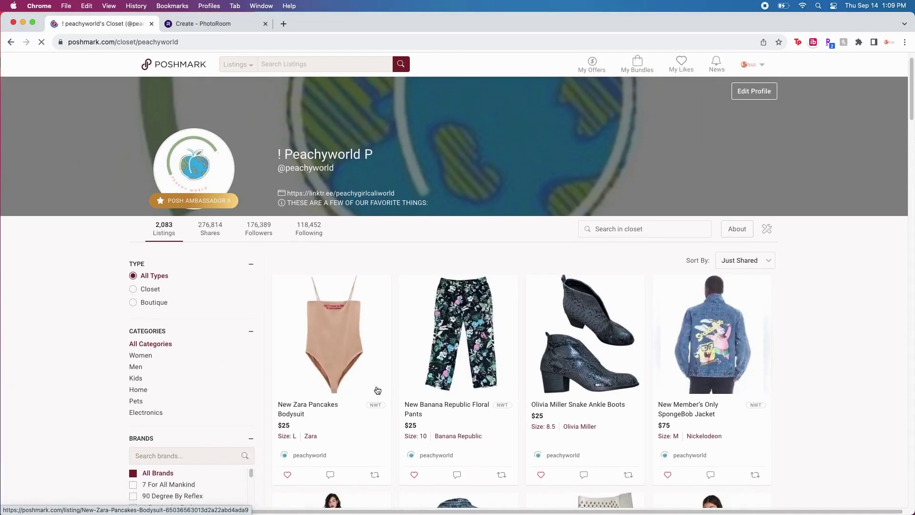
{"action": "scroll", "coordinate": [393, 281], "scroll_direction": "up", "scroll_amount": 2}
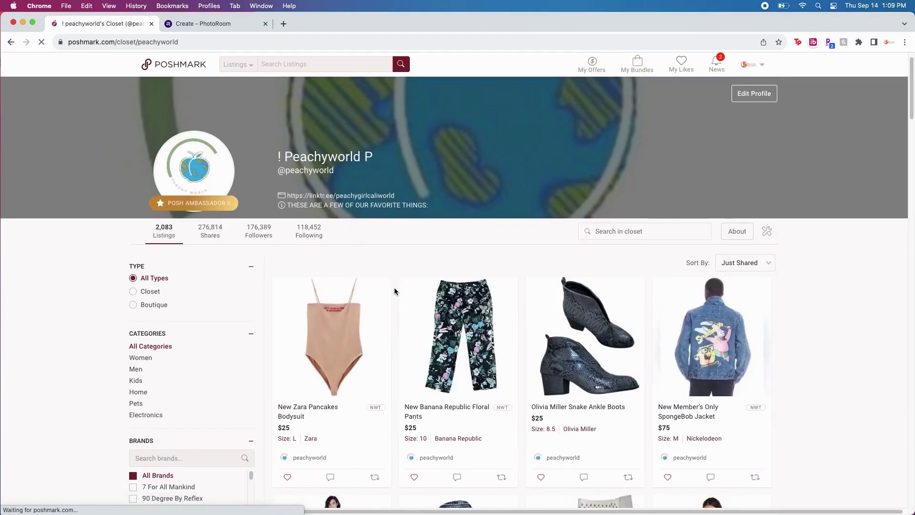
{"action": "scroll", "coordinate": [394, 288], "scroll_direction": "down", "scroll_amount": 2}
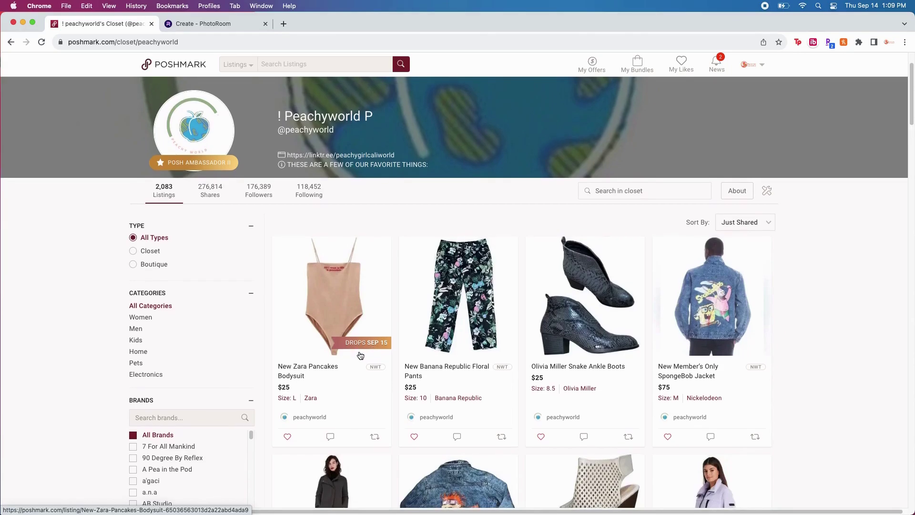
{"action": "scroll", "coordinate": [373, 352], "scroll_direction": "down", "scroll_amount": 7}
{"action": "scroll", "coordinate": [368, 352], "scroll_direction": "down", "scroll_amount": 5}
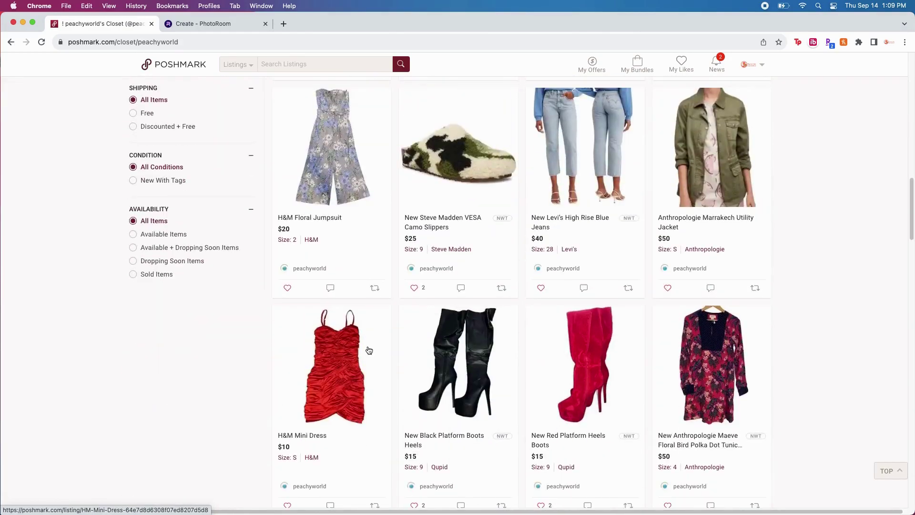
{"action": "scroll", "coordinate": [370, 344], "scroll_direction": "up", "scroll_amount": 9}
{"action": "scroll", "coordinate": [370, 367], "scroll_direction": "up", "scroll_amount": 8}
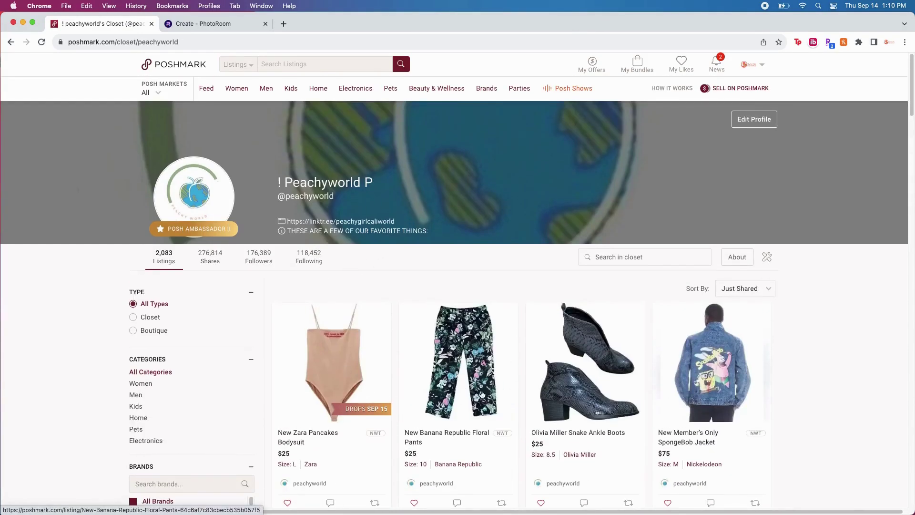
{"action": "scroll", "coordinate": [500, 386], "scroll_direction": "down", "scroll_amount": 2}
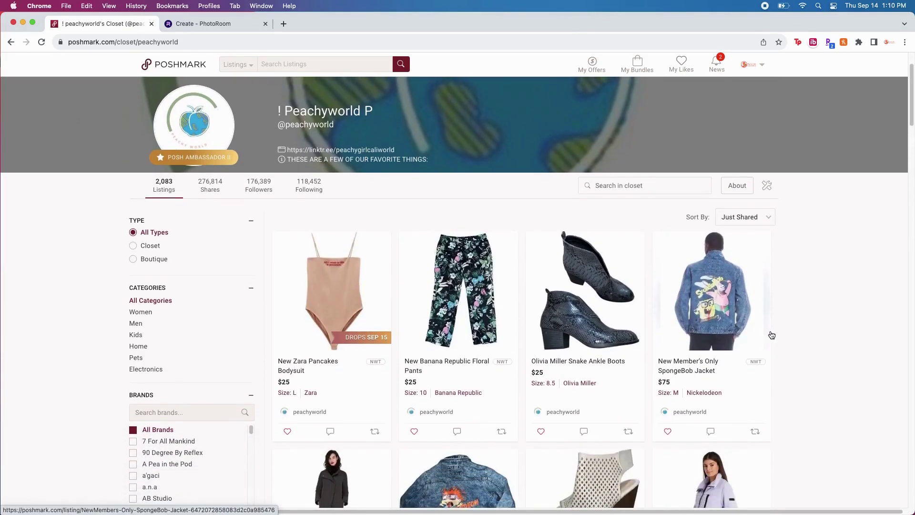